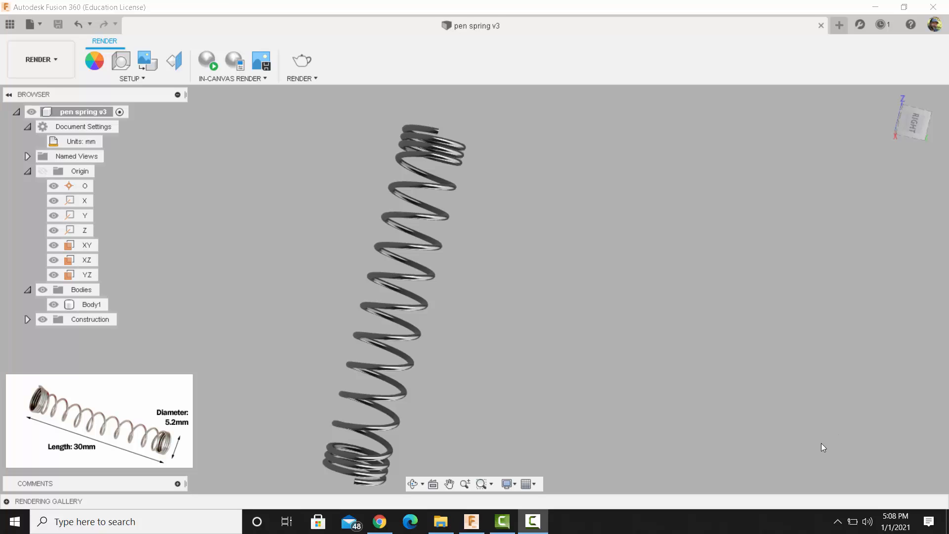
- Create a new design and set its document units to millimetres
left_click(37, 25)
left_click(48, 47)
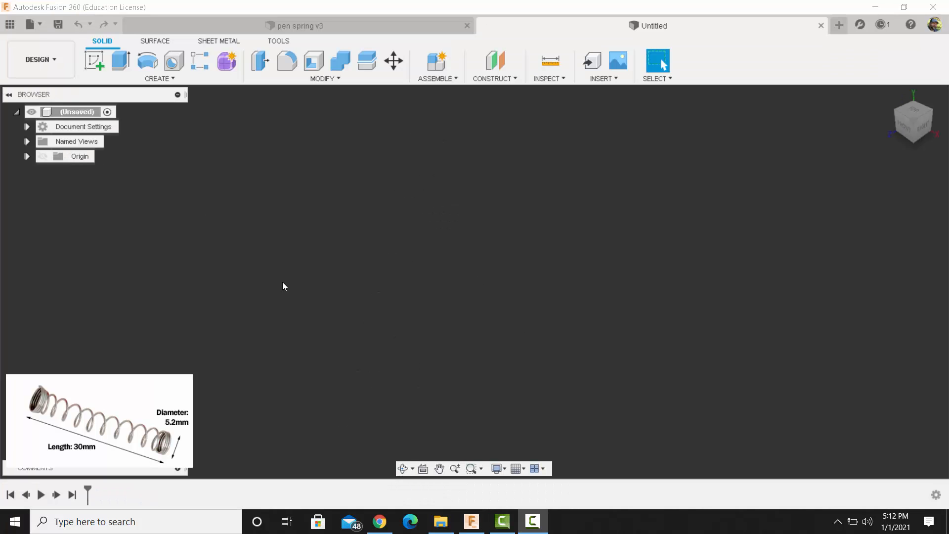
left_click(27, 127)
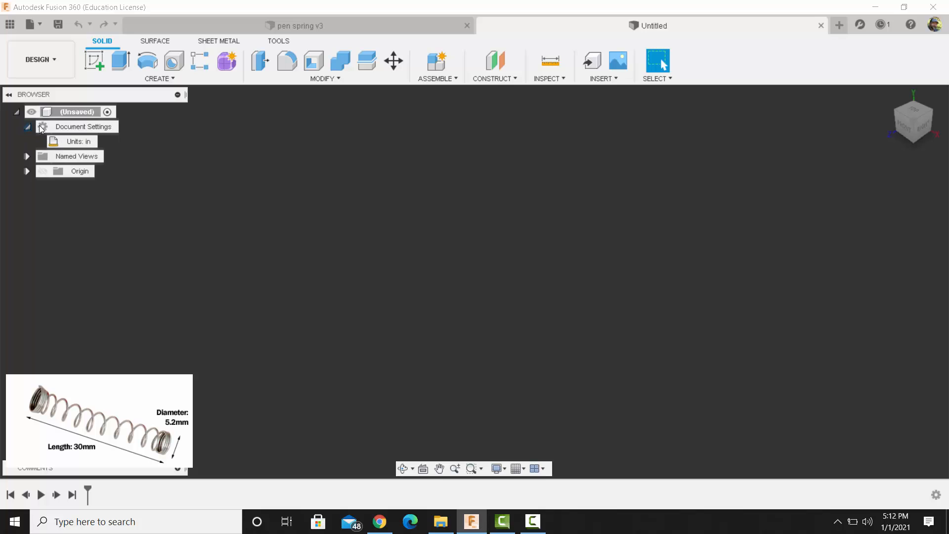
left_click(108, 141)
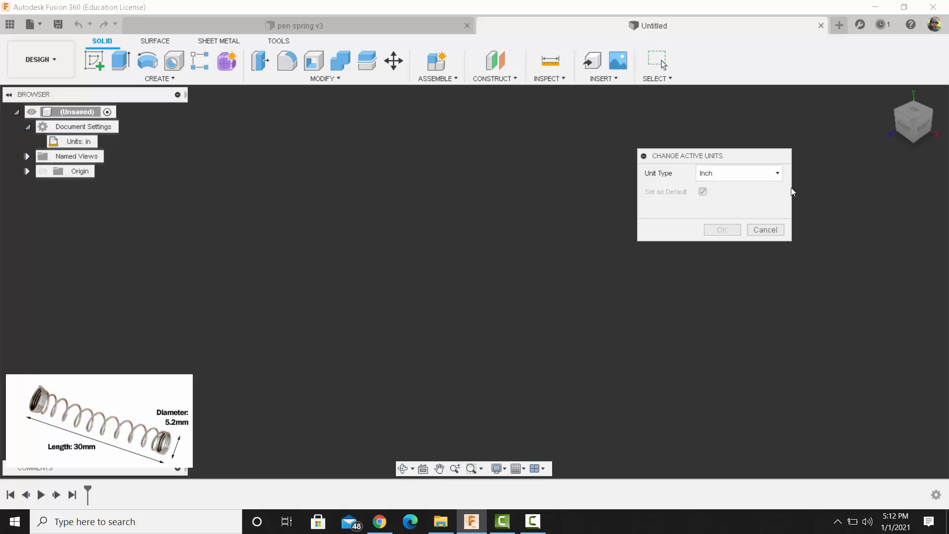
left_click(761, 174)
left_click(740, 204)
left_click(732, 228)
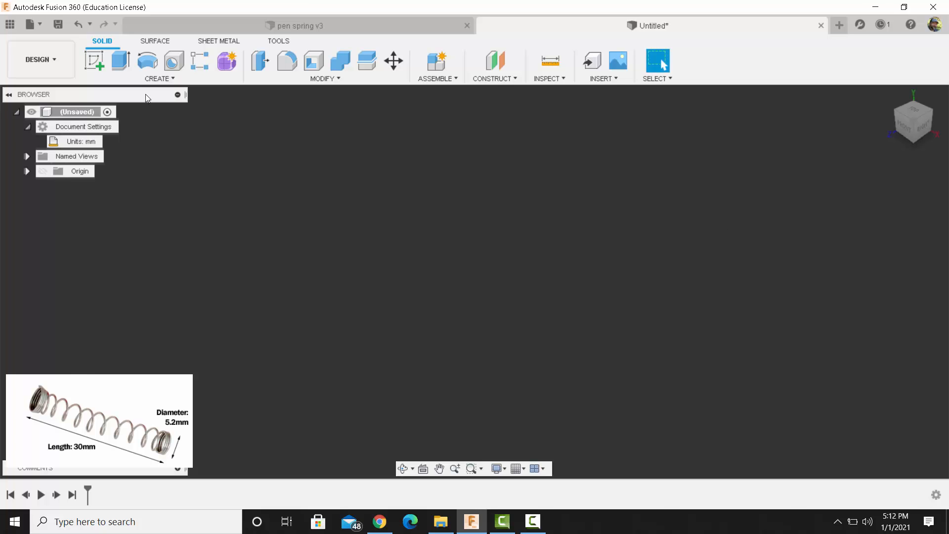
- Start a Coil on the XY plane with a 5.2 mm diameter circle centred on the origin
left_click(158, 78)
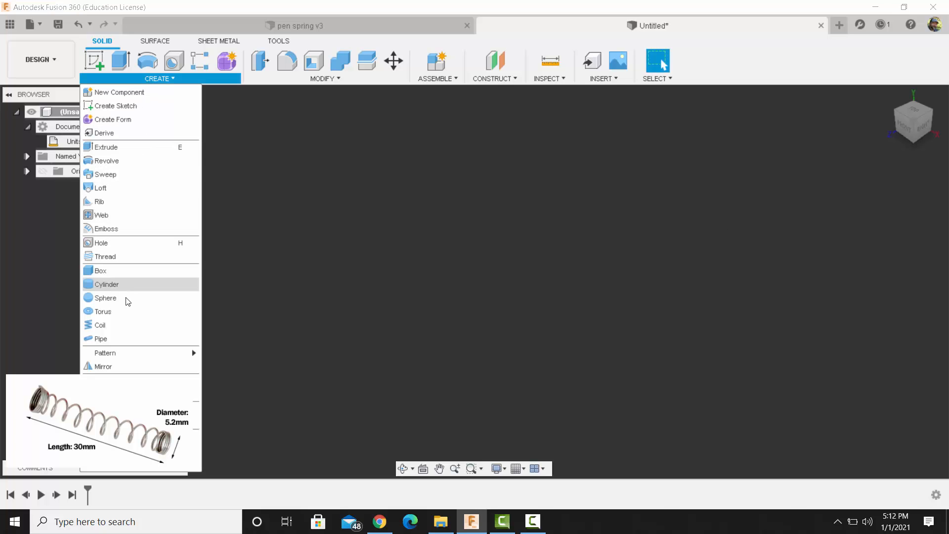
left_click(120, 325)
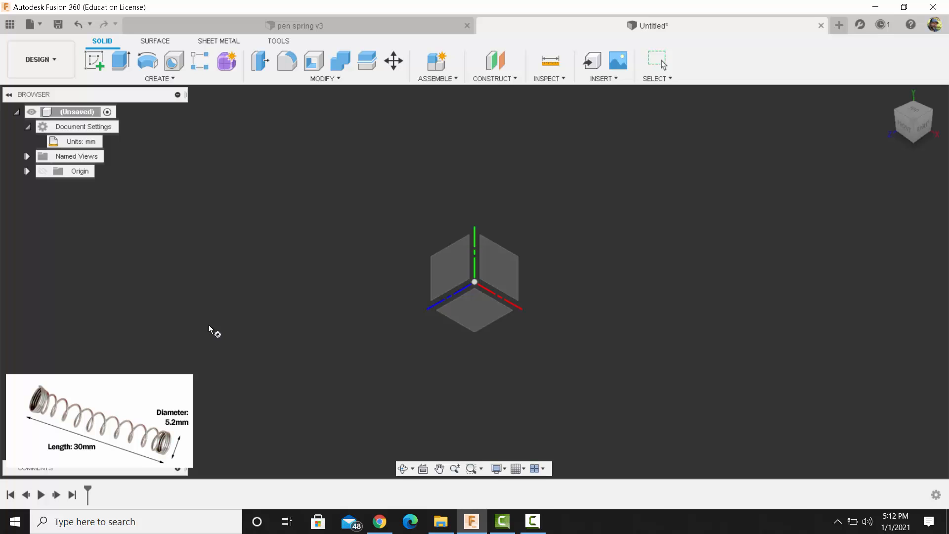
left_click(494, 277)
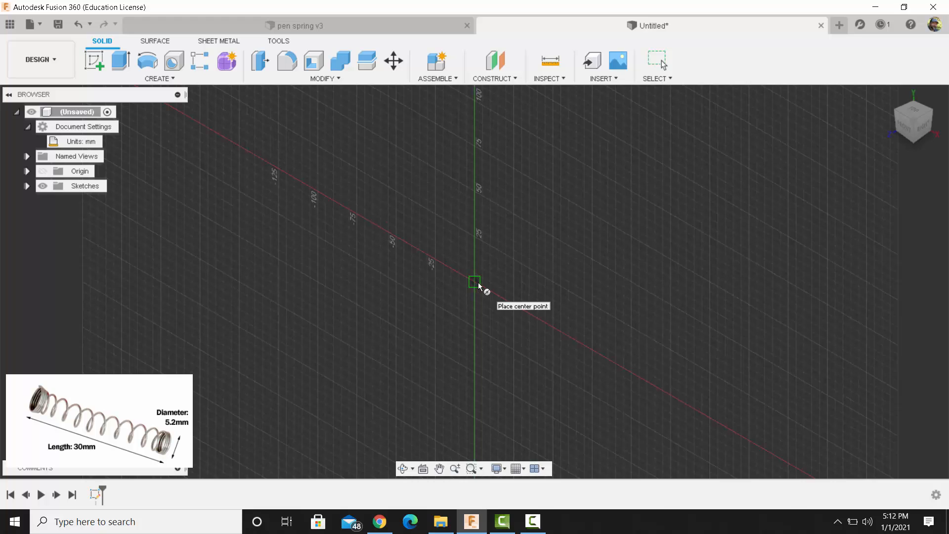
left_click(478, 283)
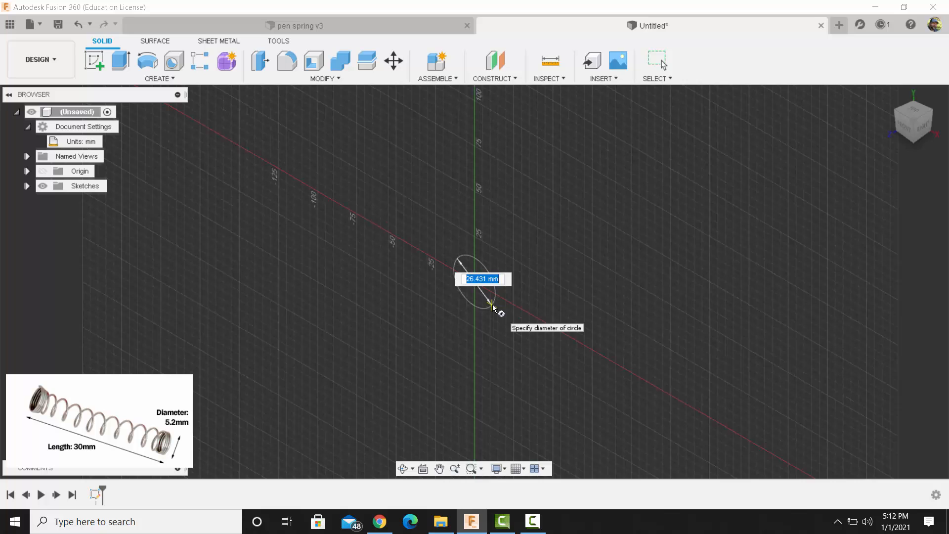
type("5.2")
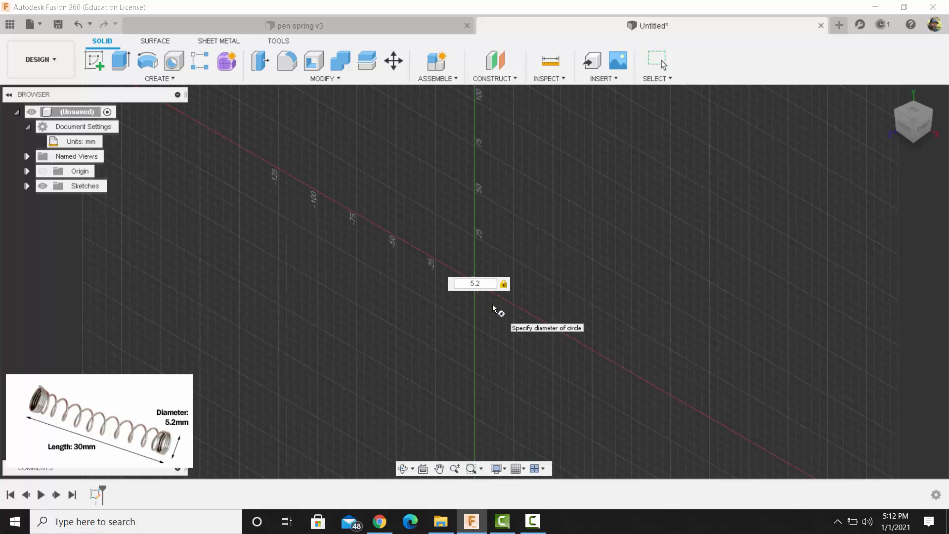
key("Return")
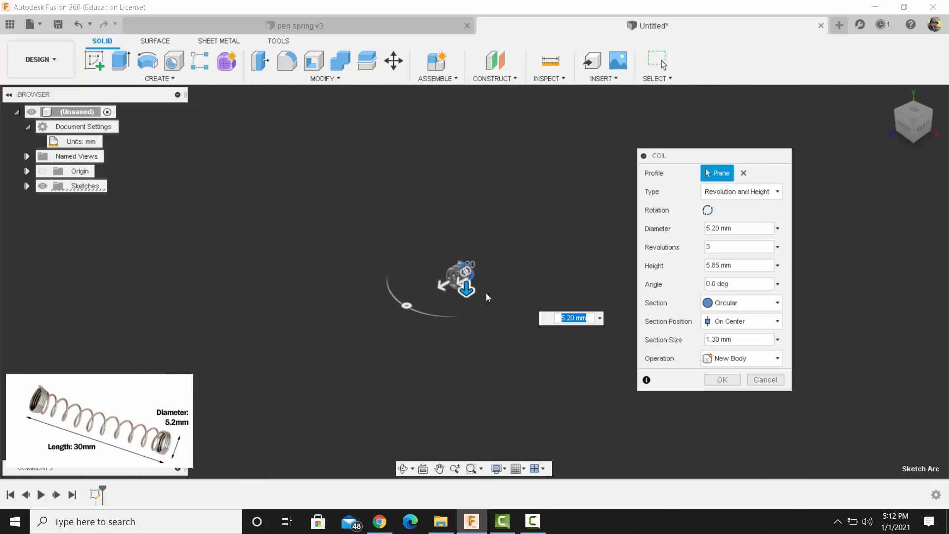
- Use the Revolution and Height type for the coil and set its section size to 0.5 mm
scroll(471, 278, "up", 5)
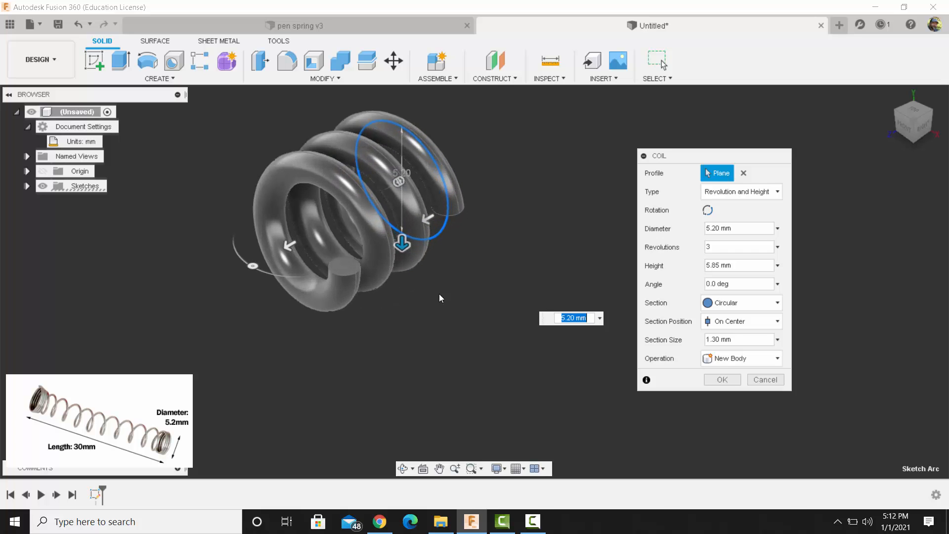
middle_click_drag(439, 294, 455, 383)
scroll(474, 353, "up", 4)
scroll(465, 373, "down", 1)
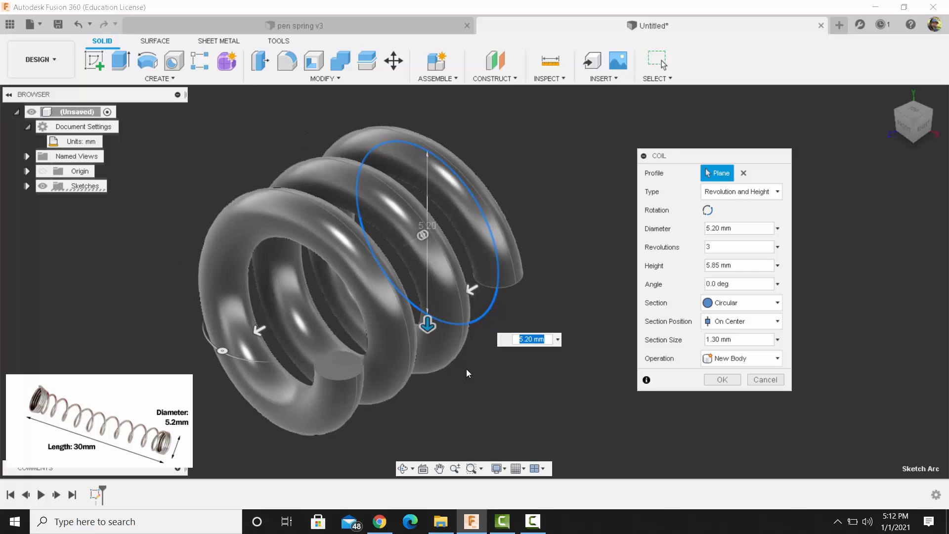
left_click(748, 193)
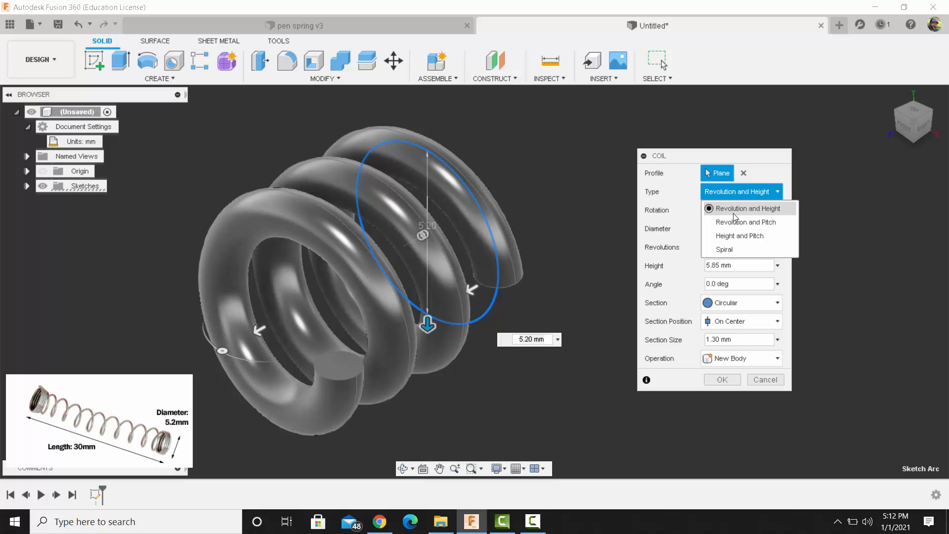
left_click(734, 213)
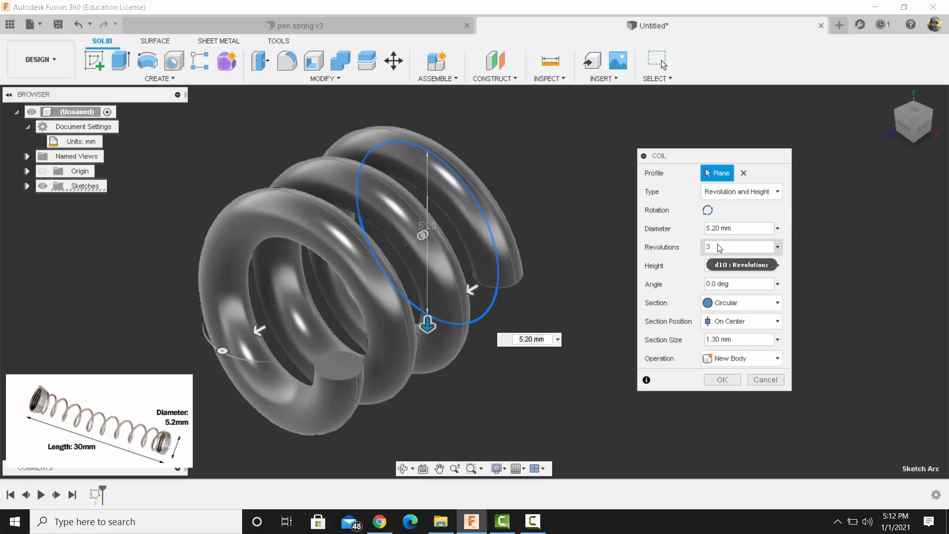
left_click_drag(716, 245, 692, 232)
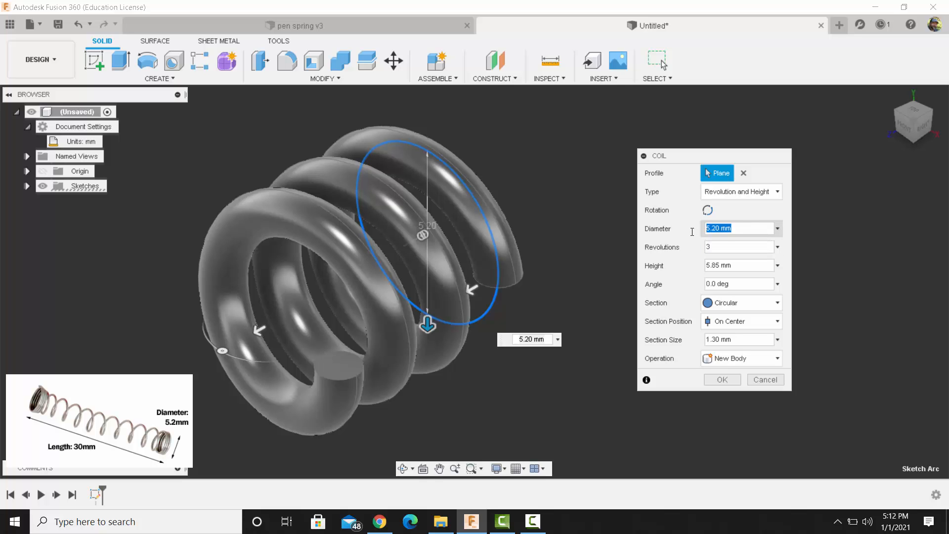
left_click_drag(732, 265, 704, 266)
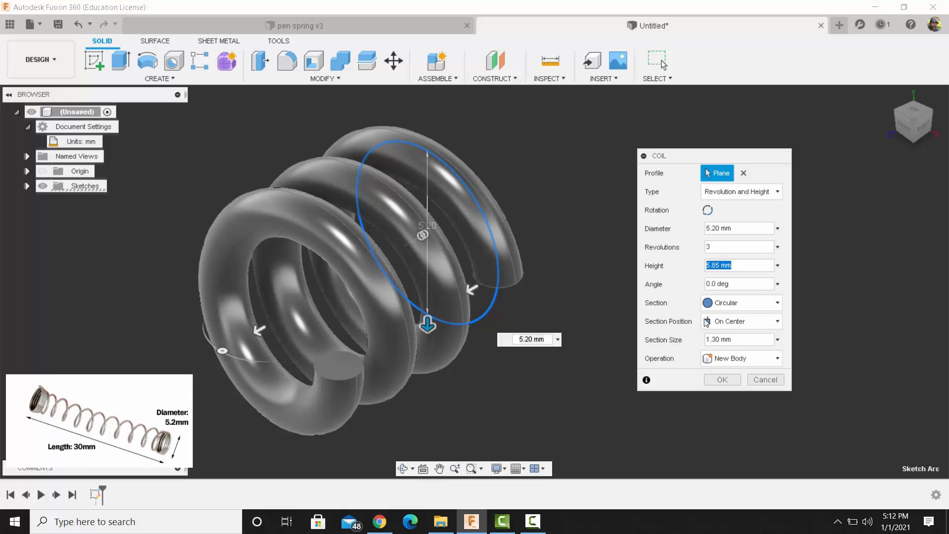
left_click_drag(733, 341, 708, 341)
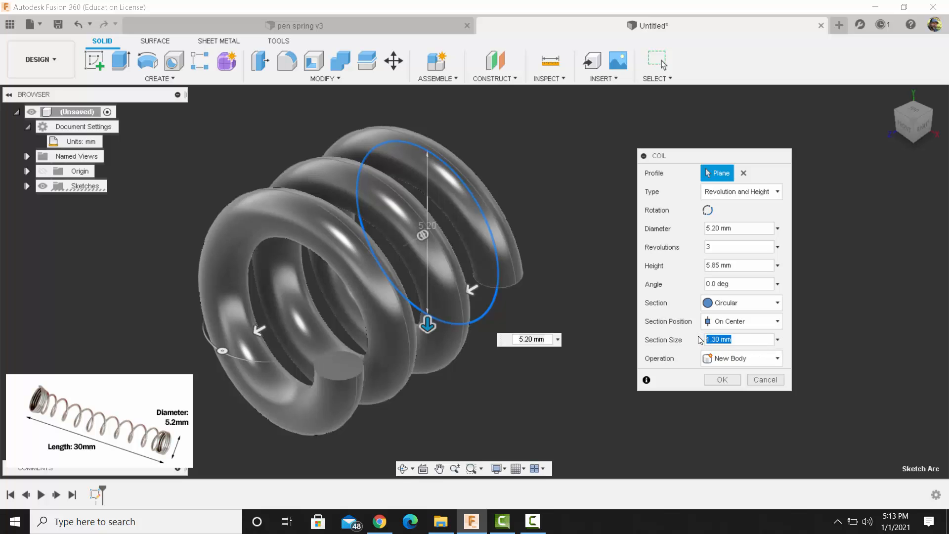
key("BackSpace")
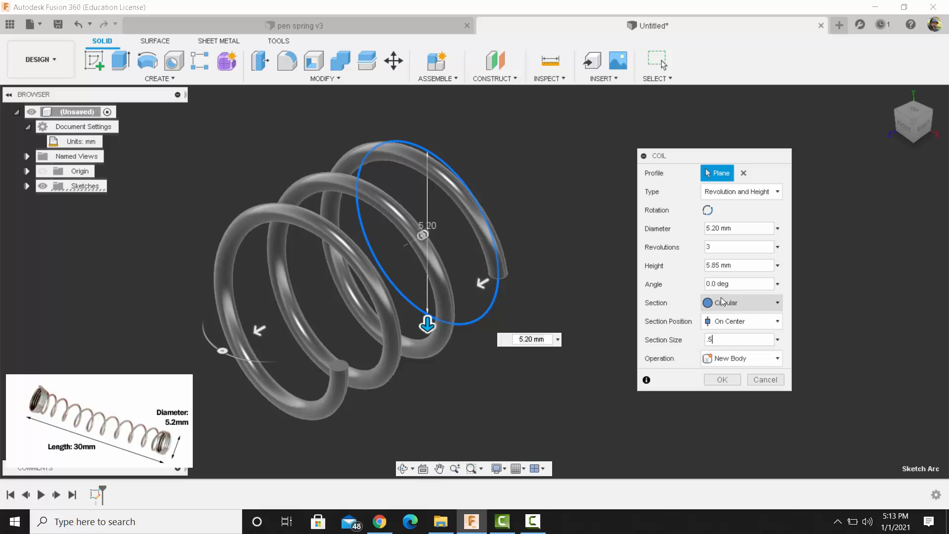
- Set the coil's height to 2 mm and create it as a new body
left_click(735, 266)
left_click_drag(735, 266, 705, 267)
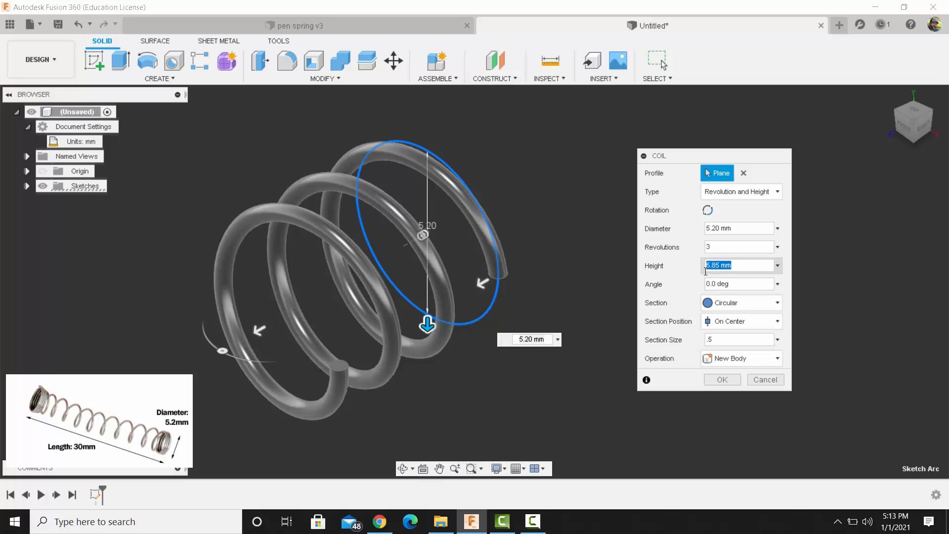
type("2")
left_click(721, 379)
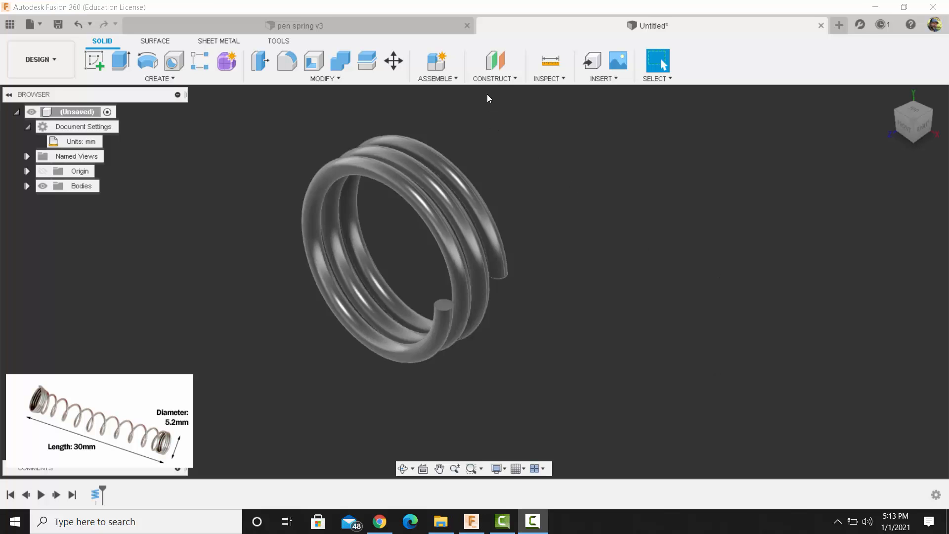
- Create a construction plane offset 2 mm from the XY plane
left_click(488, 79)
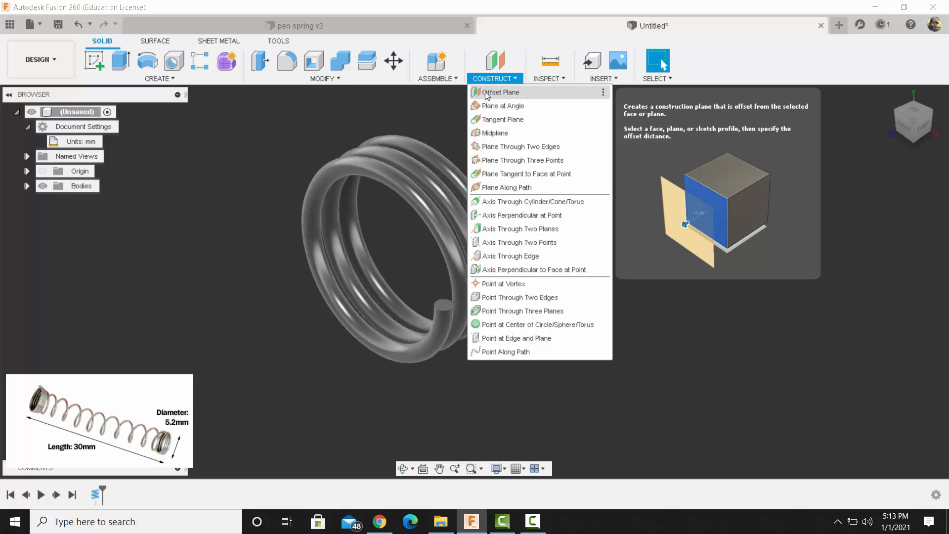
left_click(501, 92)
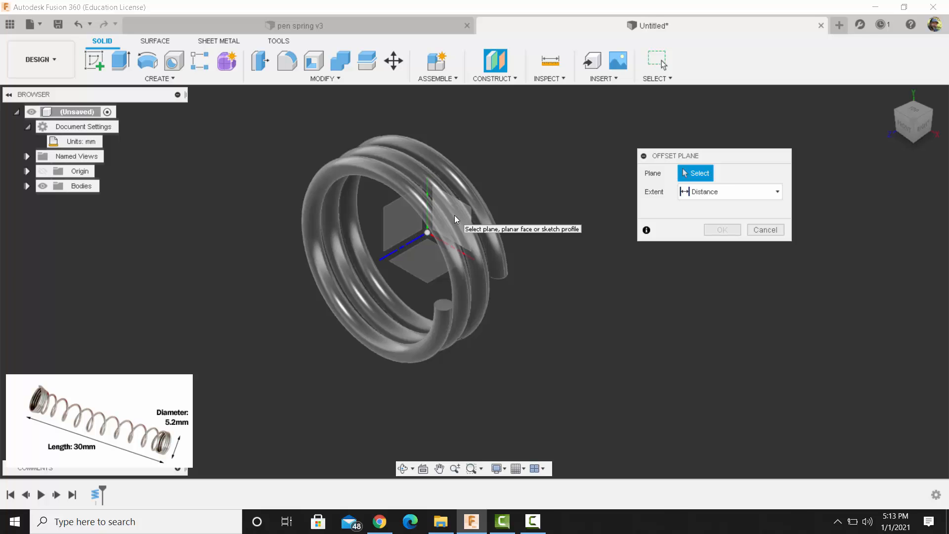
left_click(455, 217)
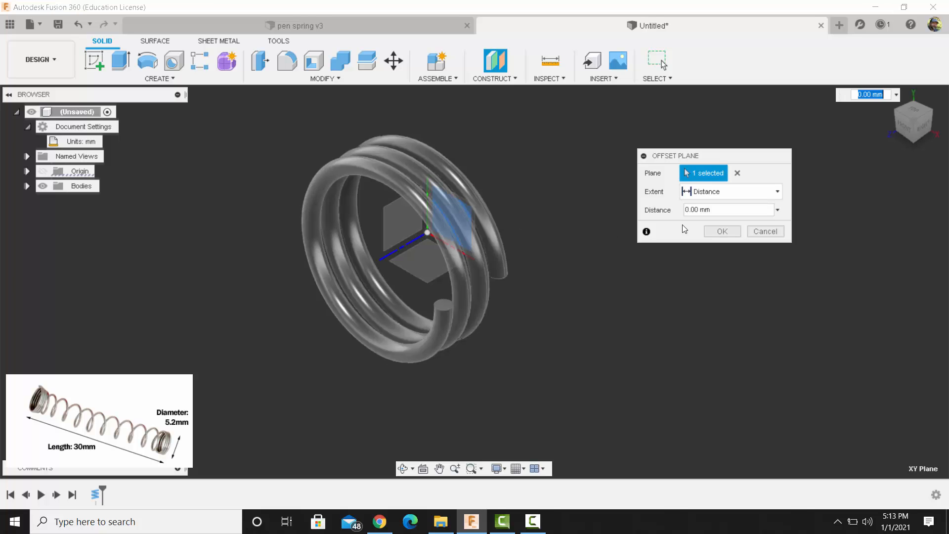
left_click_drag(715, 210, 683, 212)
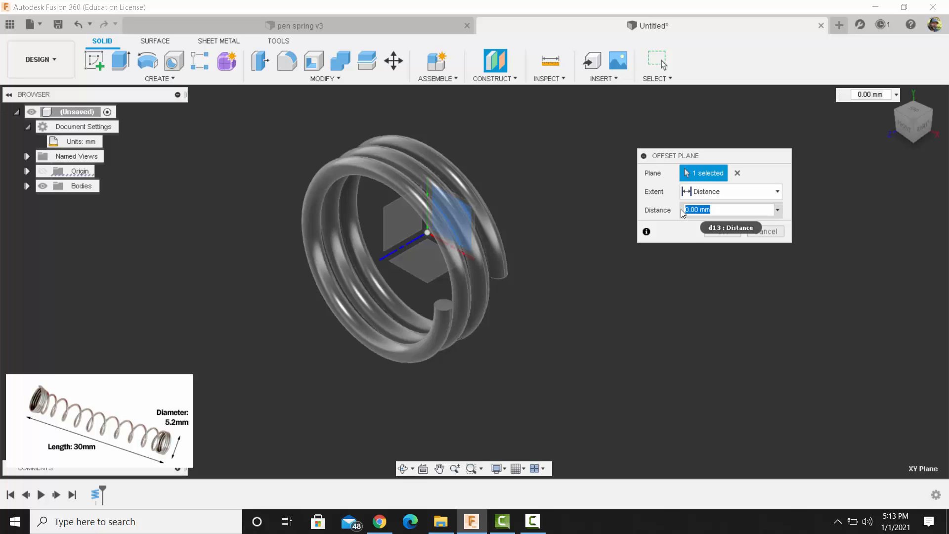
type("2")
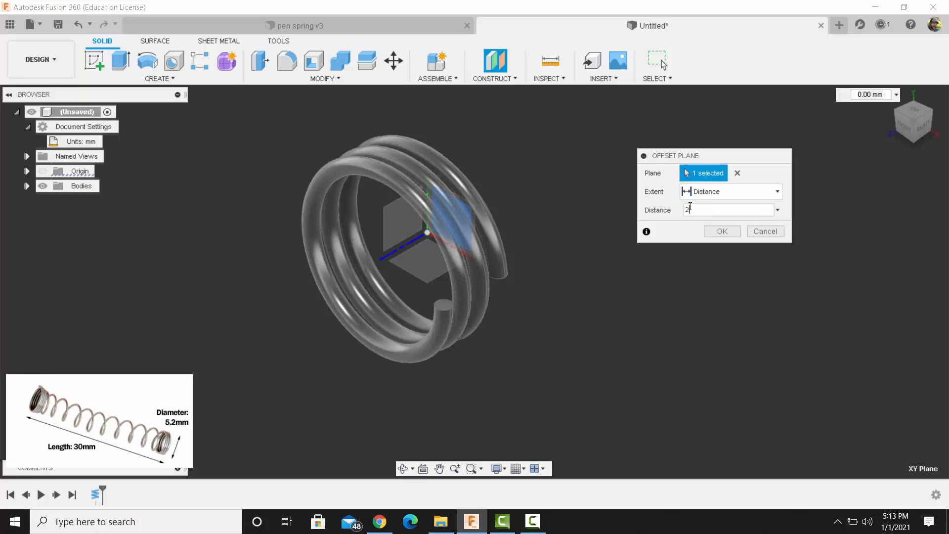
left_click(724, 231)
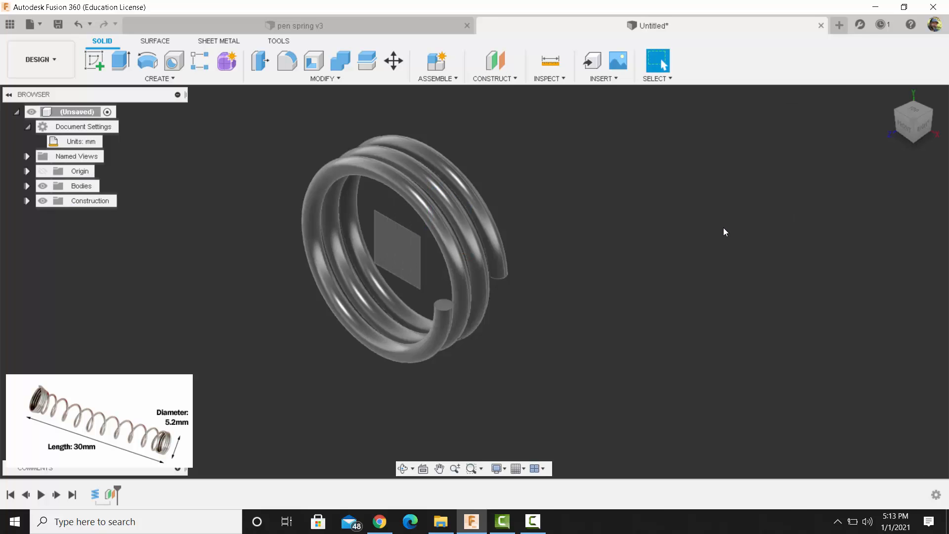
- Start a second Coil on the offset plane with a 5.2 mm diameter circle centred on the origin
left_click(158, 79)
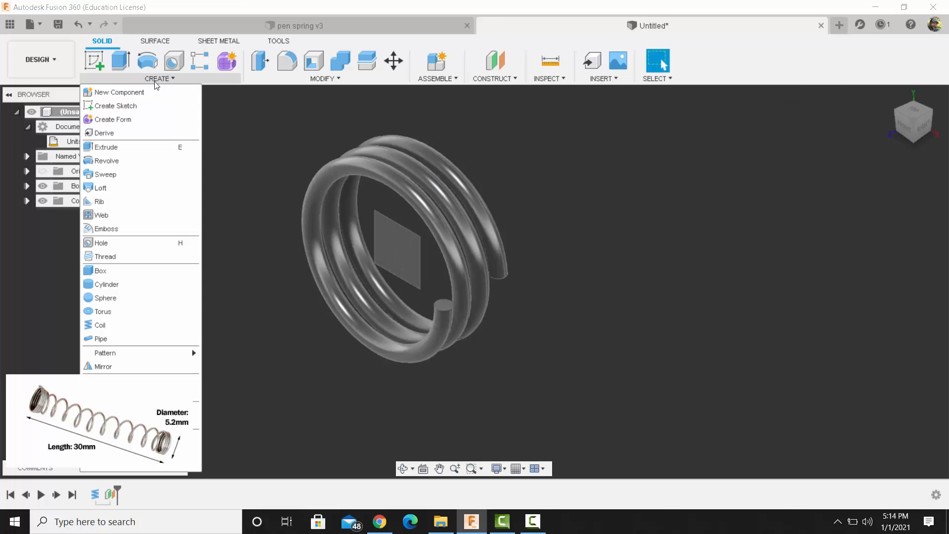
left_click(103, 323)
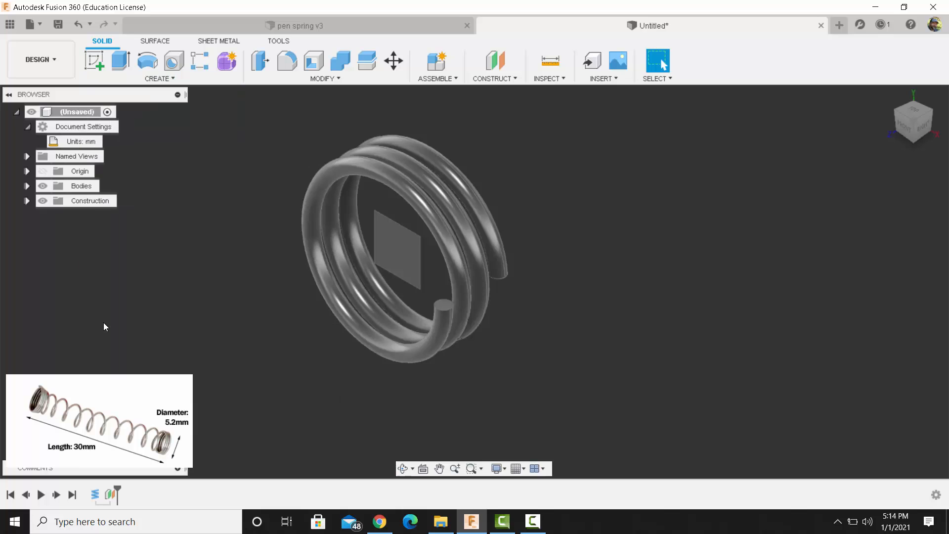
left_click(384, 258)
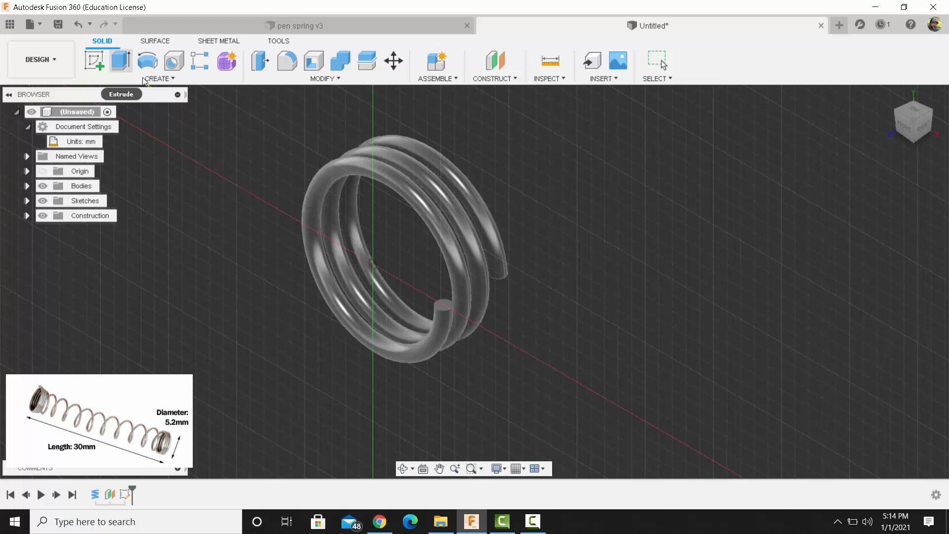
left_click(374, 264)
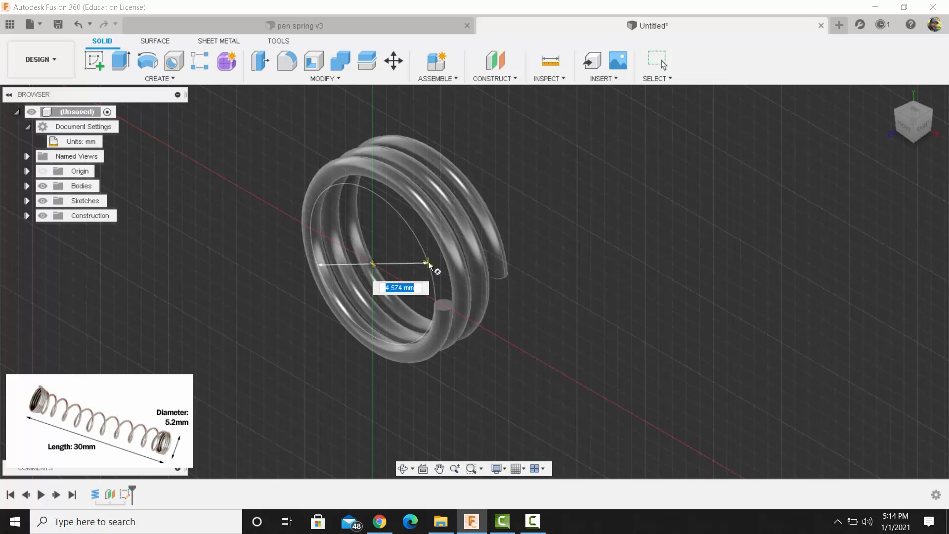
type("5.2")
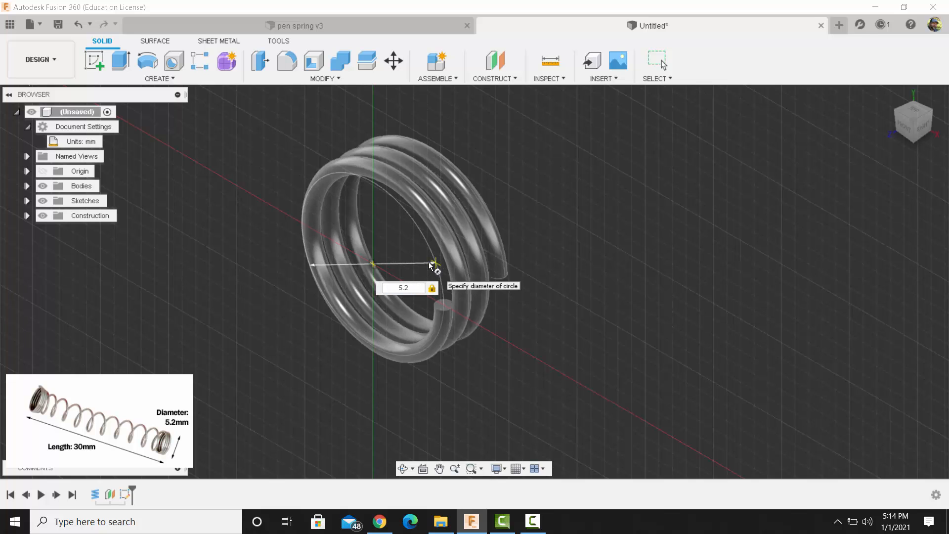
key("Return")
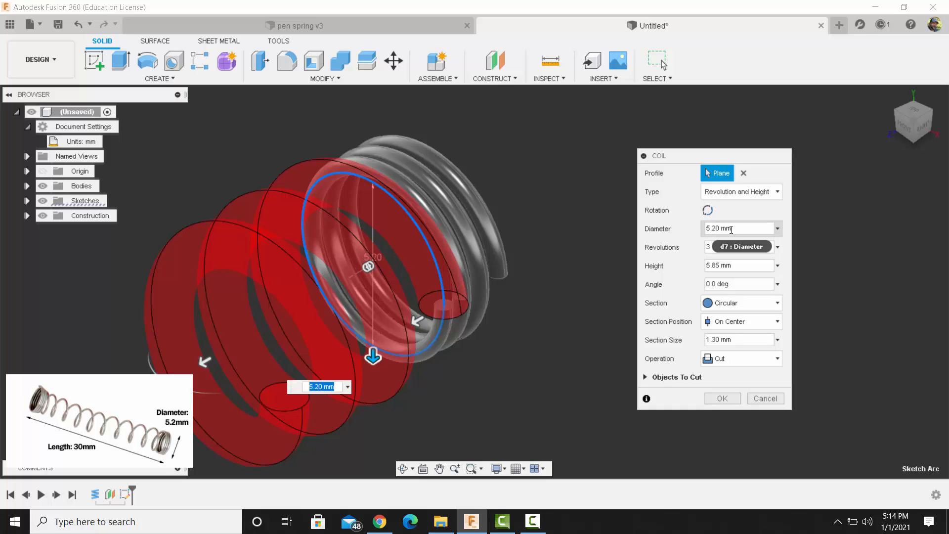
- Give the second coil 10 revolutions, a Join operation and a section size of 0.5 mm
left_click(712, 247)
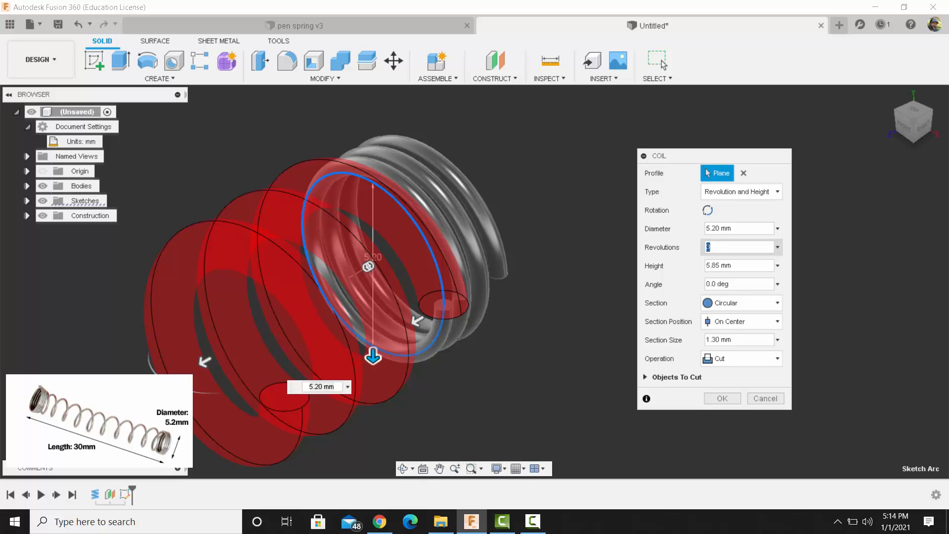
type("10")
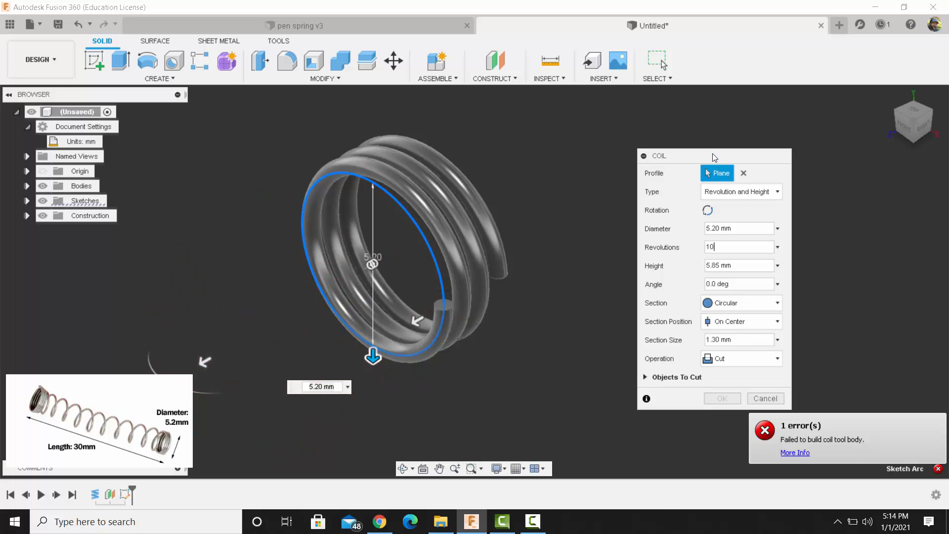
left_click_drag(714, 158, 747, 139)
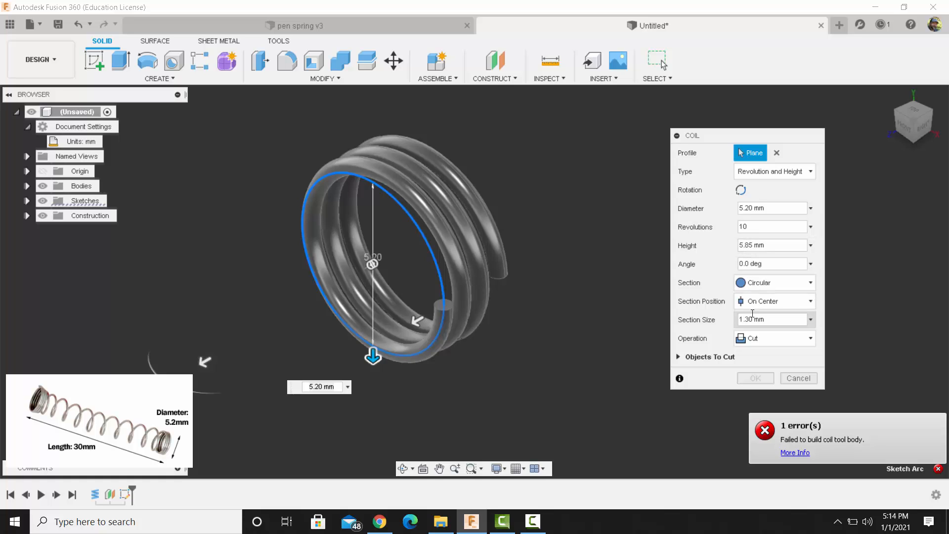
left_click_drag(767, 319, 737, 319)
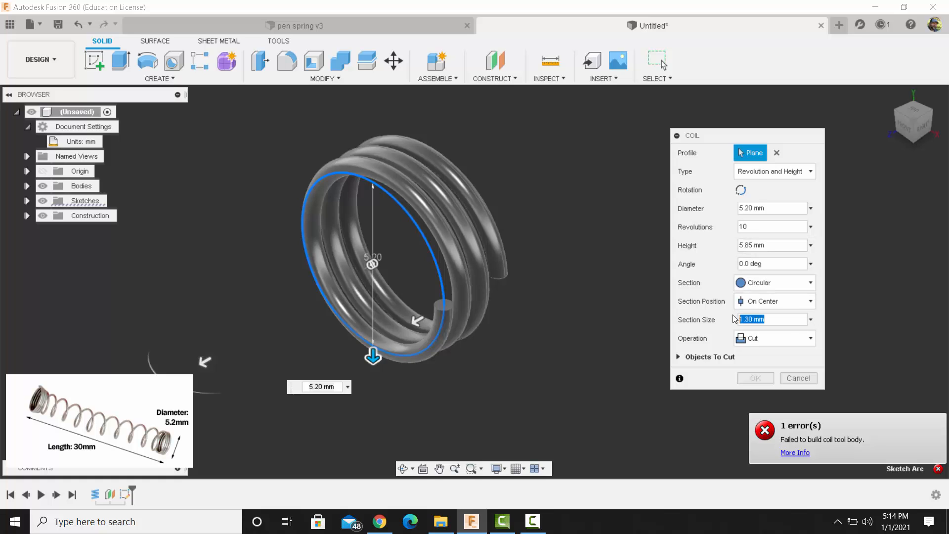
left_click(756, 339)
left_click(755, 354)
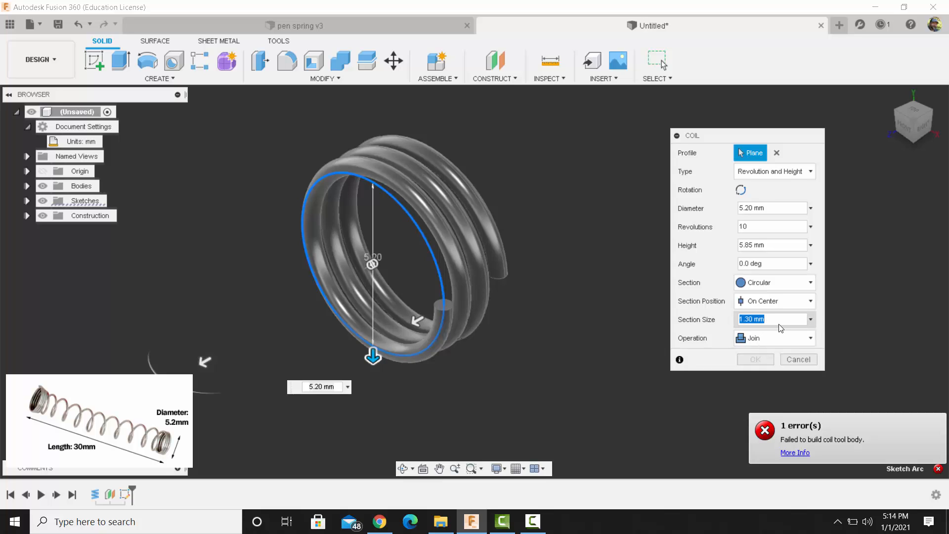
type(".5")
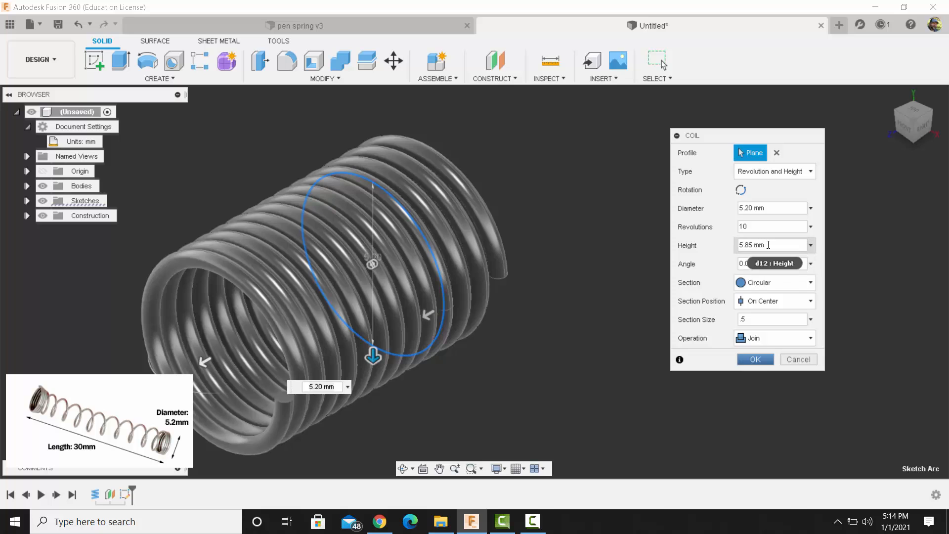
- Set the second coil's height to 26 mm and create it joined to the first coil
left_click_drag(769, 245, 730, 247)
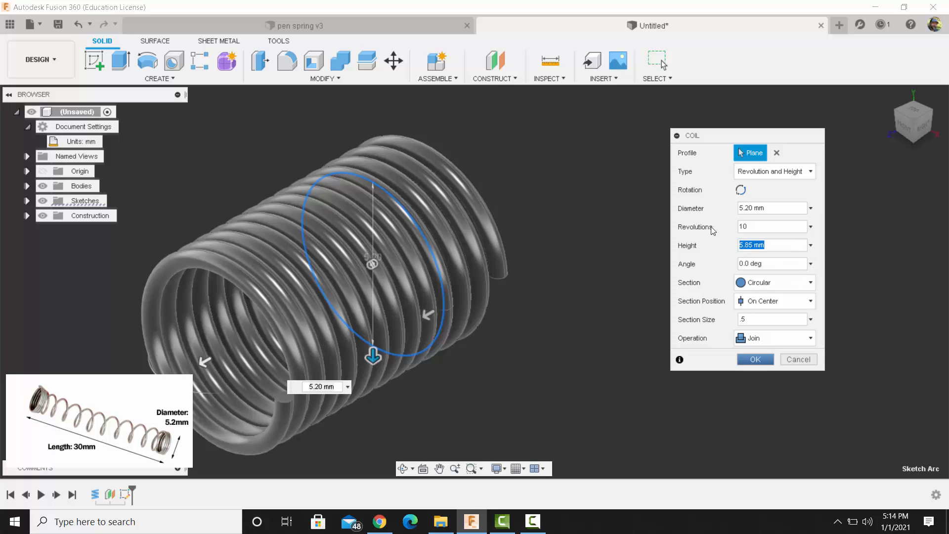
type("26")
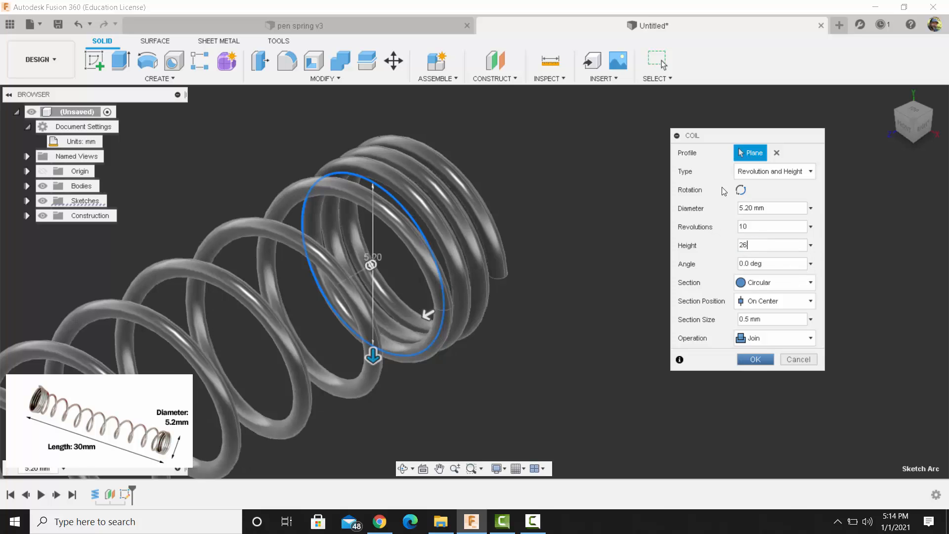
scroll(525, 339, "down", 4)
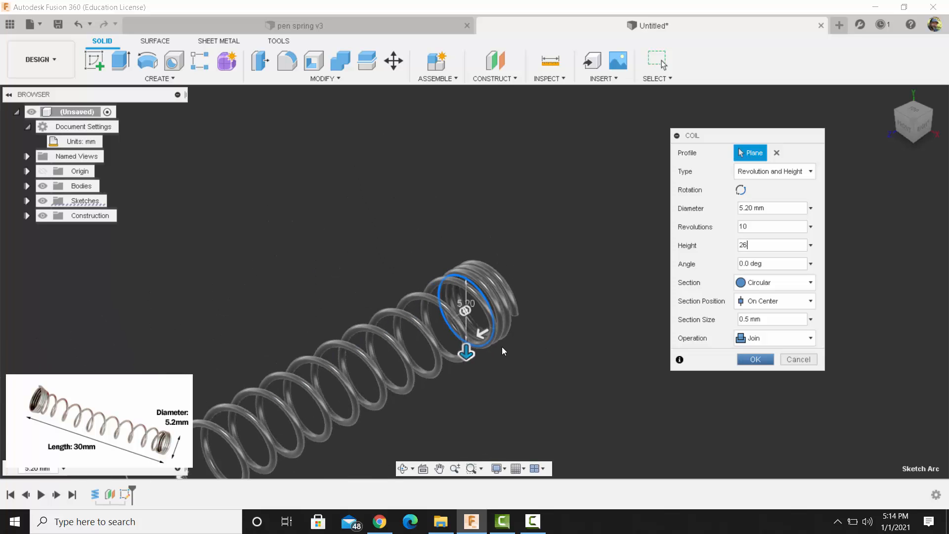
middle_click_drag(505, 387, 561, 285)
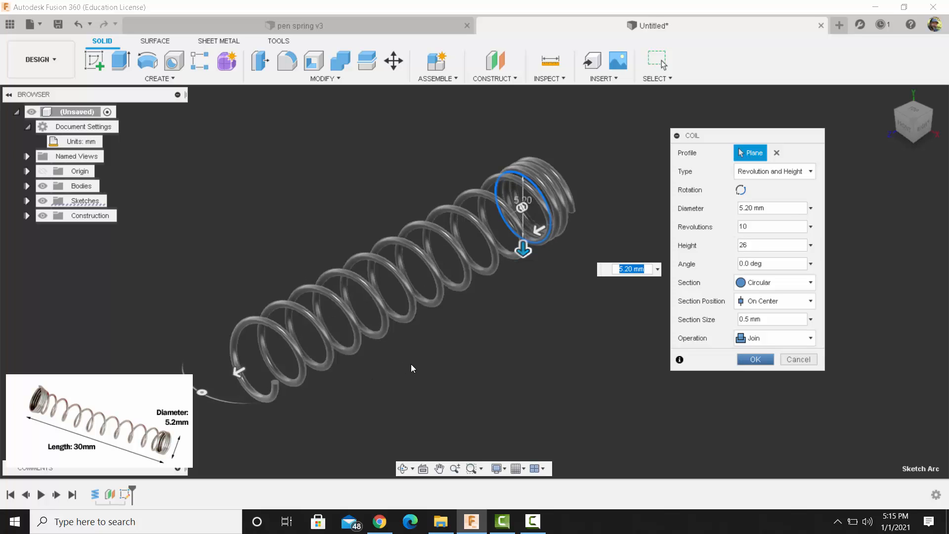
left_click(757, 358)
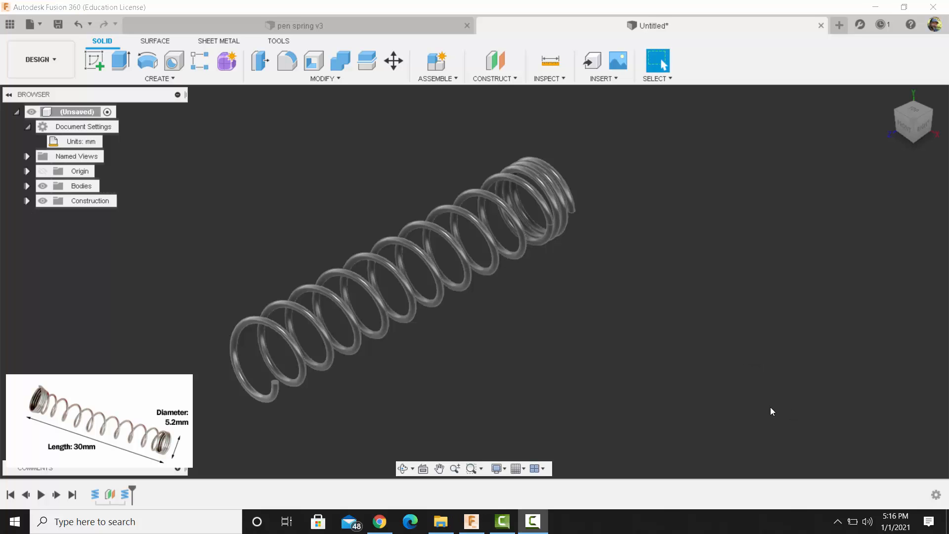
- Create a construction plane offset 28 mm from the XY plane, at the open end of the middle coil
left_click(488, 80)
left_click(490, 92)
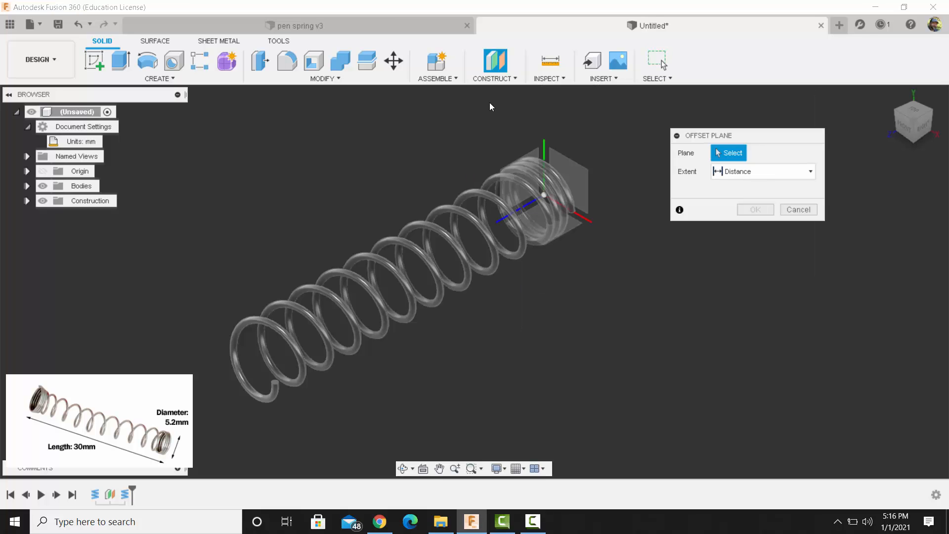
left_click(568, 176)
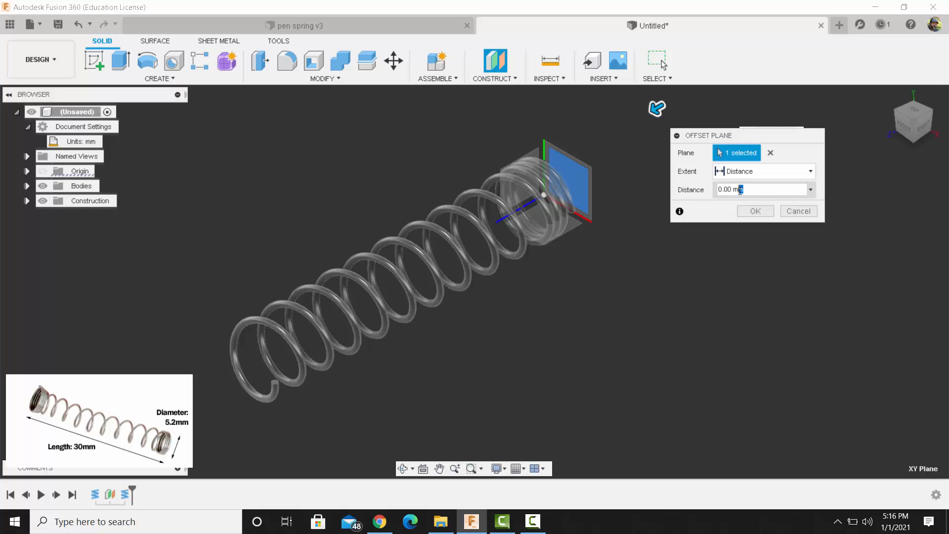
left_click_drag(741, 191, 716, 191)
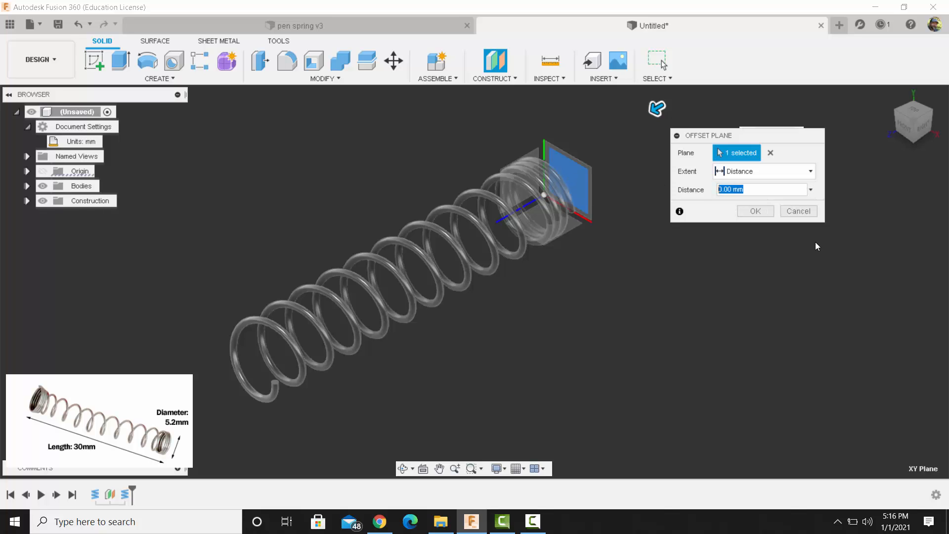
type("28")
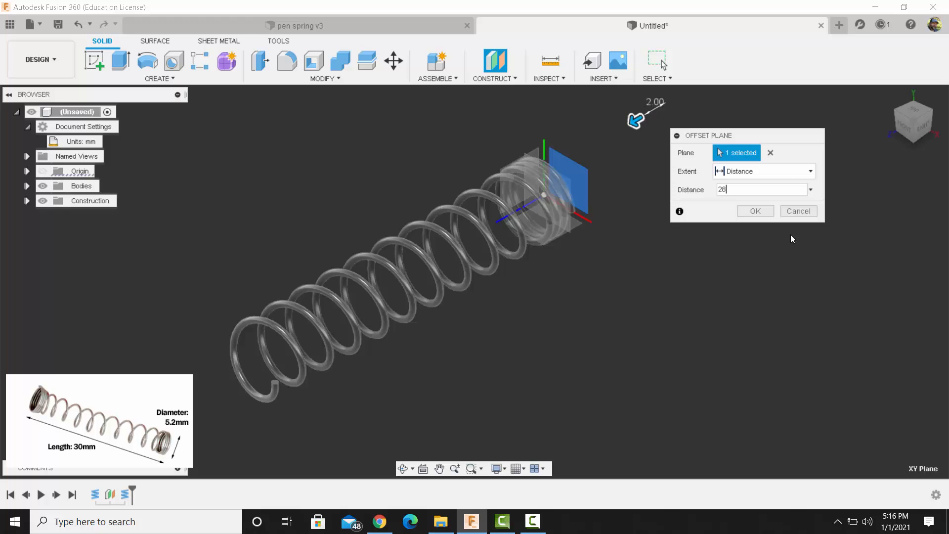
left_click(753, 211)
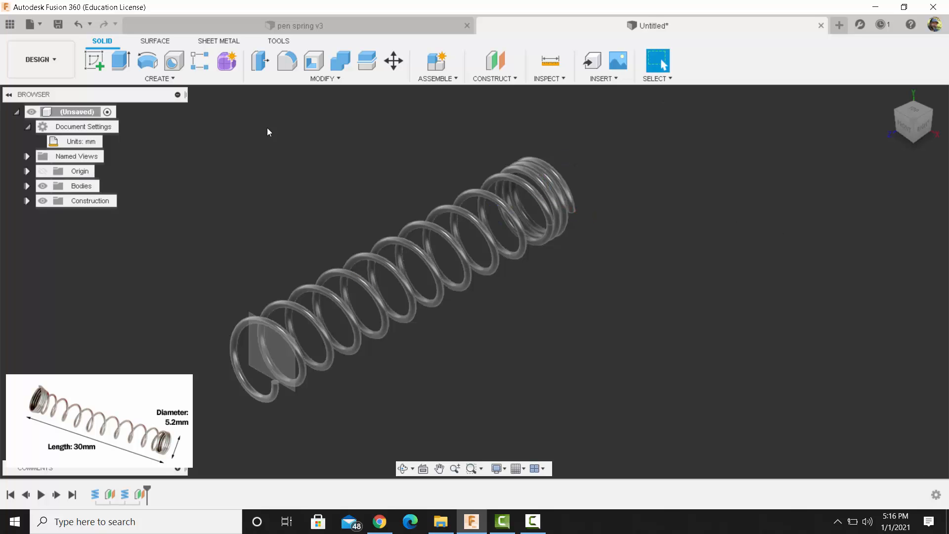
- Start a third Coil on the 28 mm offset plane with a 5.2 mm diameter circle centred on the origin
left_click(158, 78)
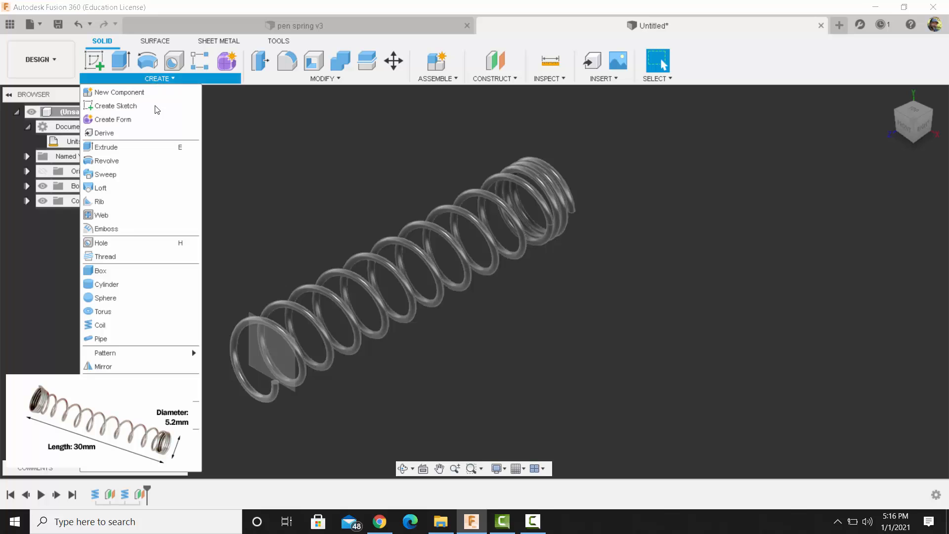
left_click(126, 325)
left_click(257, 347)
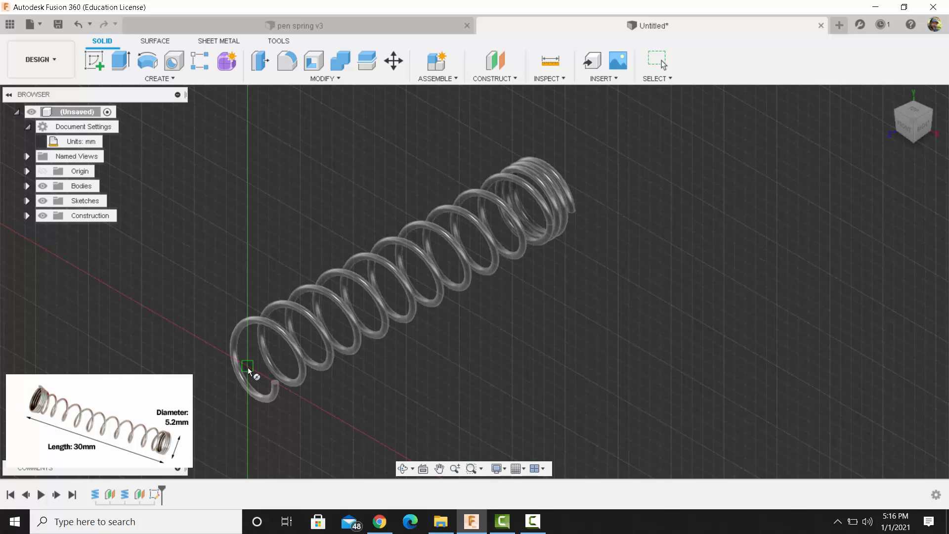
left_click(248, 366)
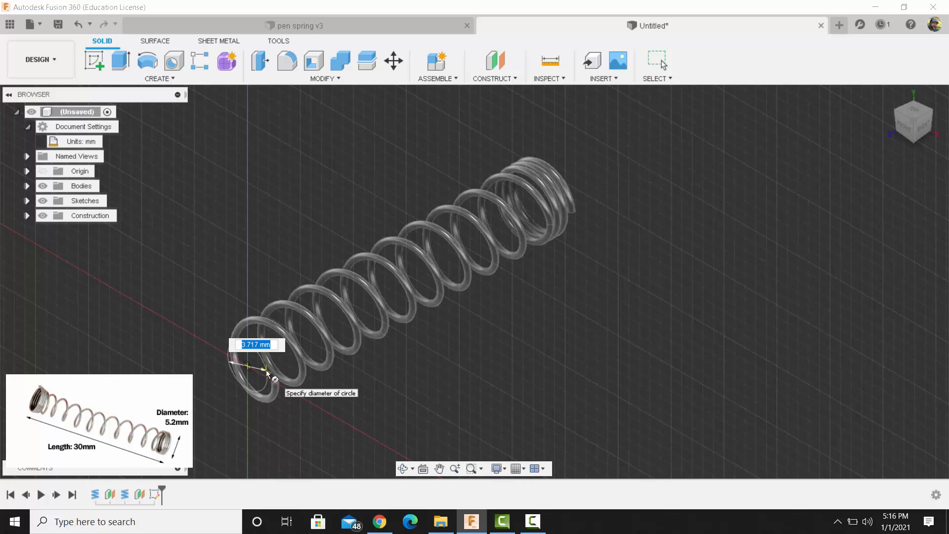
key("Tab")
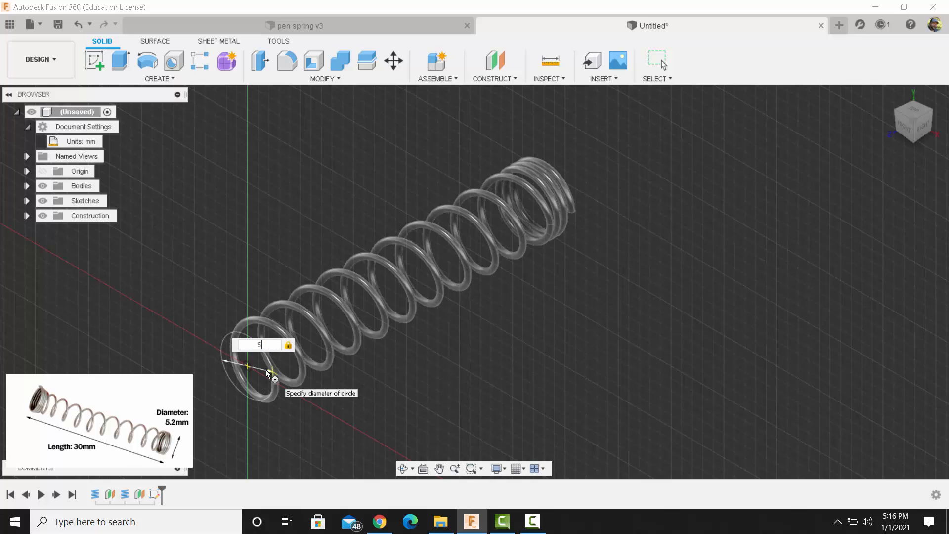
type("5.2")
key("Return")
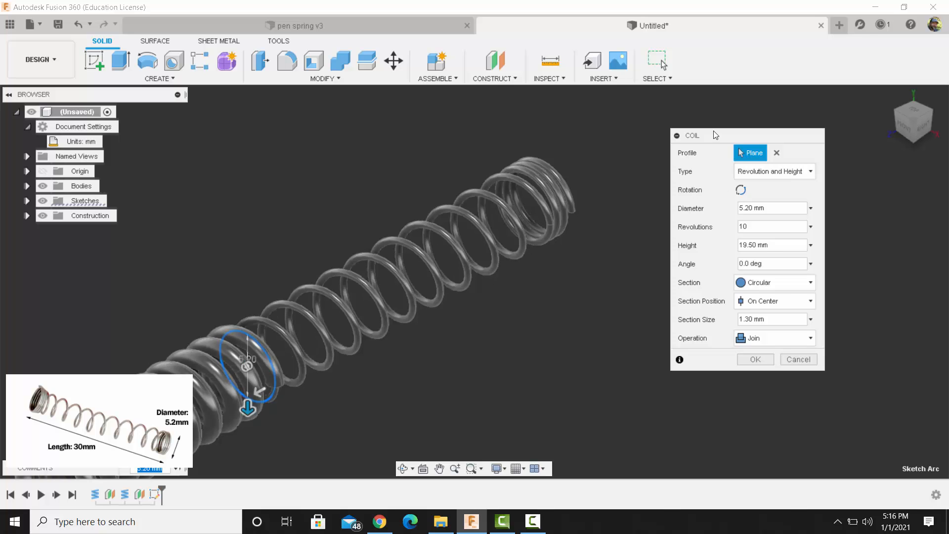
- Use the Revolution and Height type for the third coil and set its section size to 0.5 mm
left_click(754, 173)
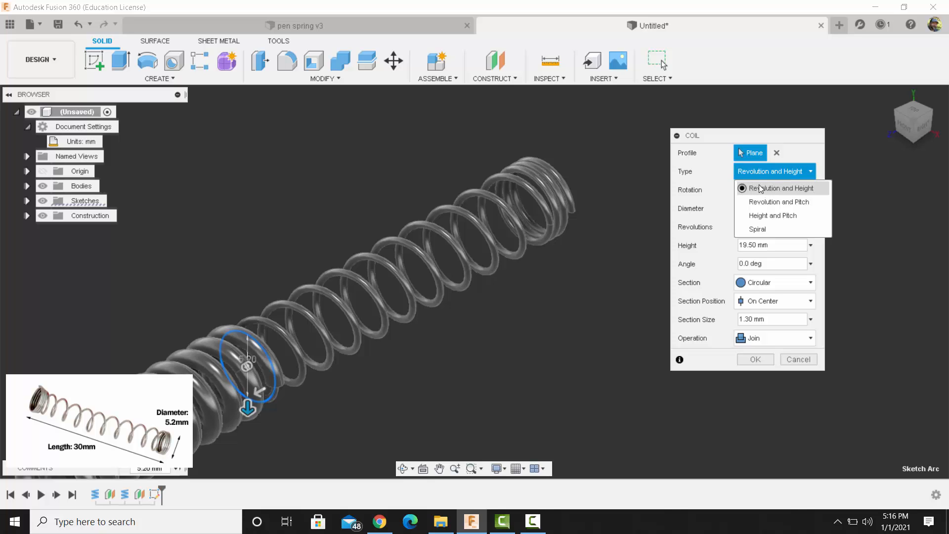
left_click(758, 188)
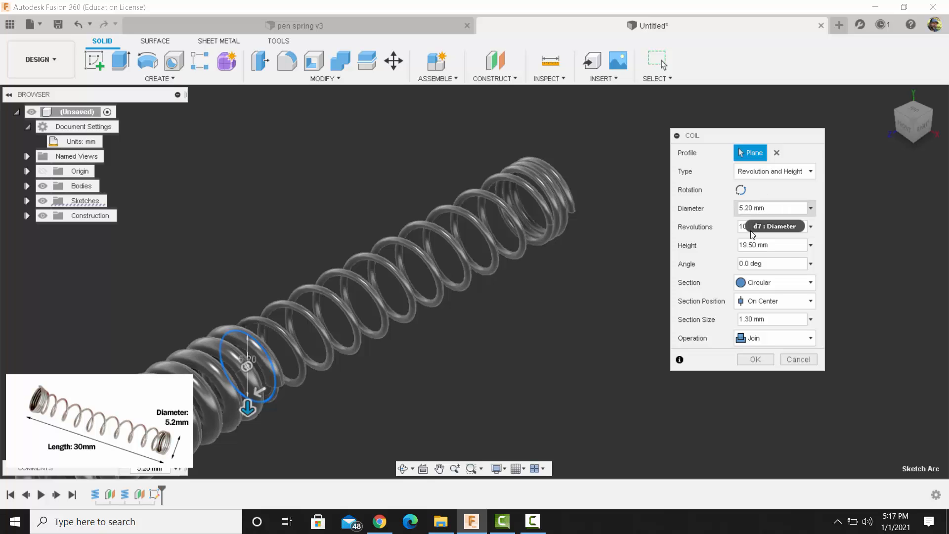
left_click_drag(773, 321, 729, 326)
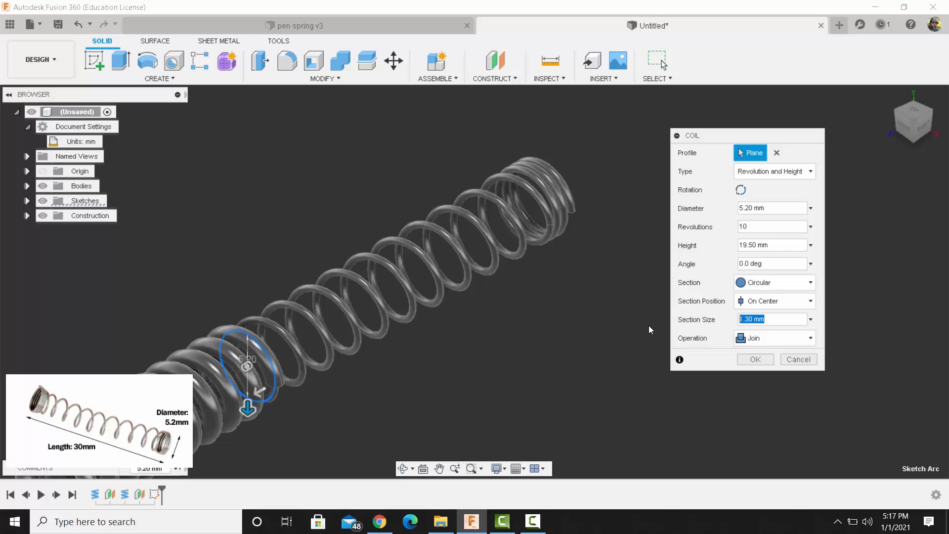
type(".5")
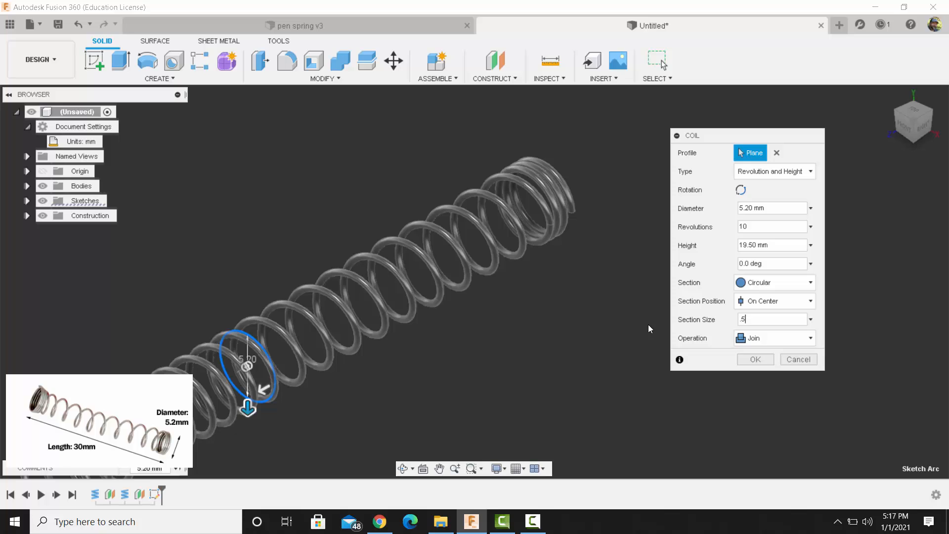
- Set the third coil to 3 revolutions and a height of 2 mm, and create it joined to the spring
double_click(747, 226)
type("3")
double_click(739, 246)
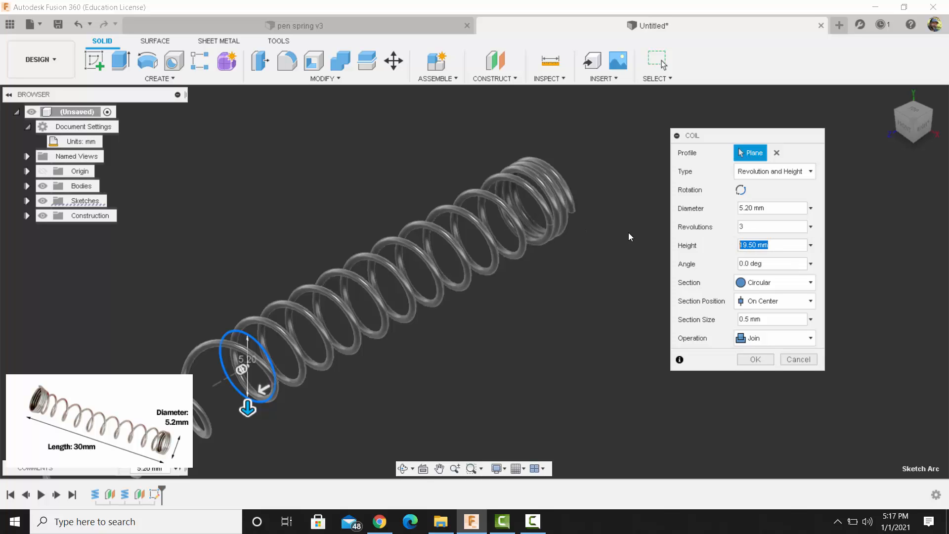
type("2")
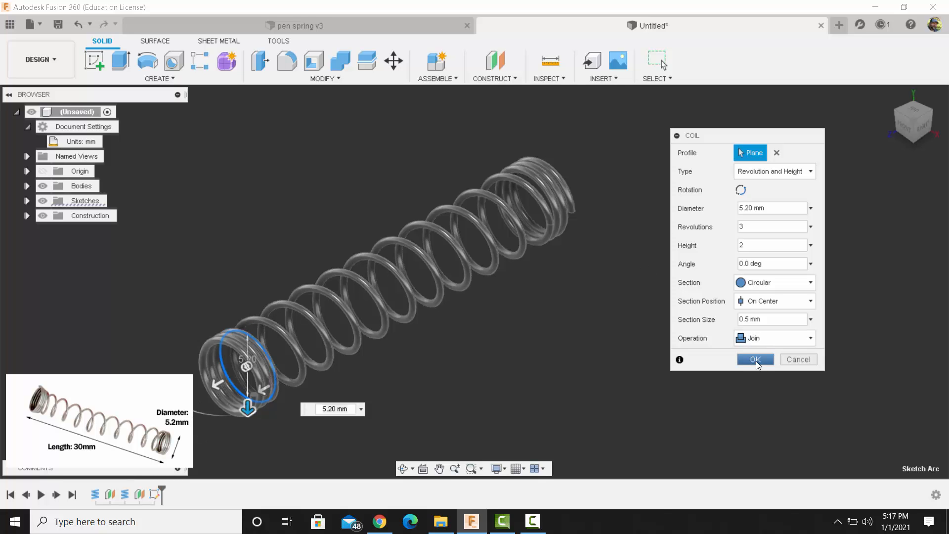
left_click(756, 361)
- Apply the Stainless Steel physical material from the Metal category of the Fusion 360 Material Library to the spring body
scroll(662, 325, "down", 2)
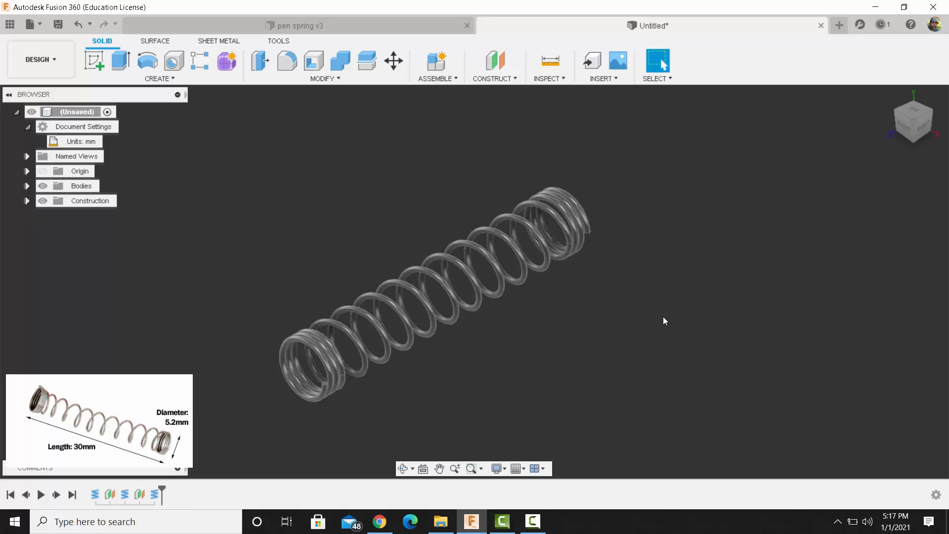
scroll(658, 321, "down", 1)
middle_click_drag(588, 371, 688, 250, "shift")
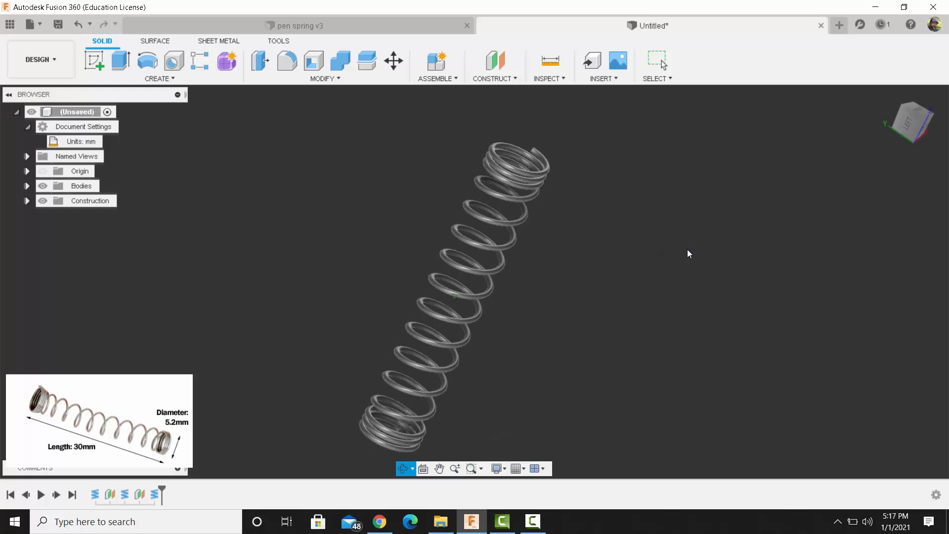
left_click(322, 80)
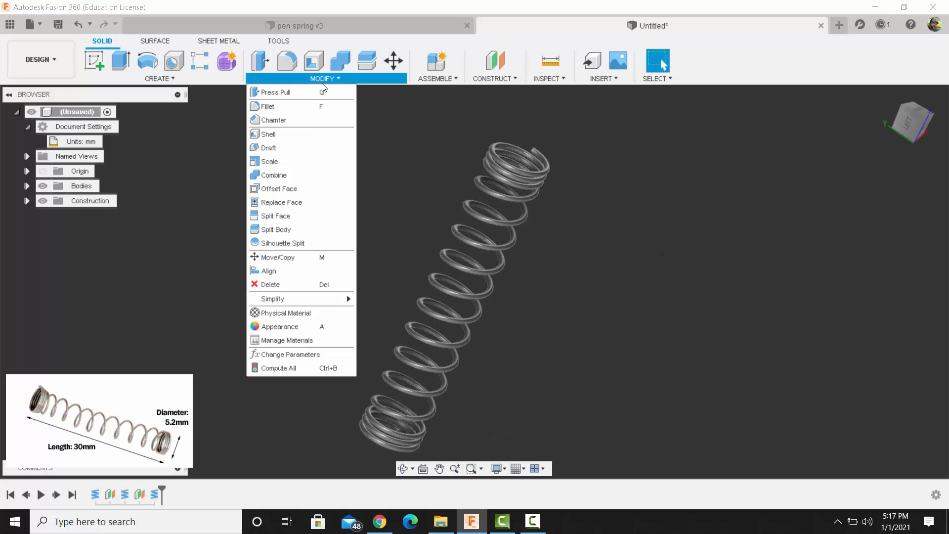
left_click(291, 313)
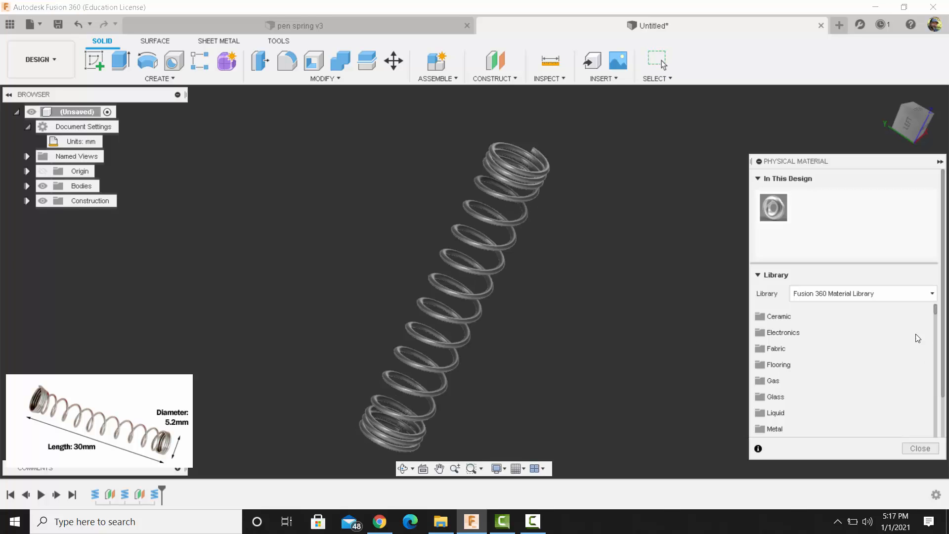
scroll(806, 396, "down", 2)
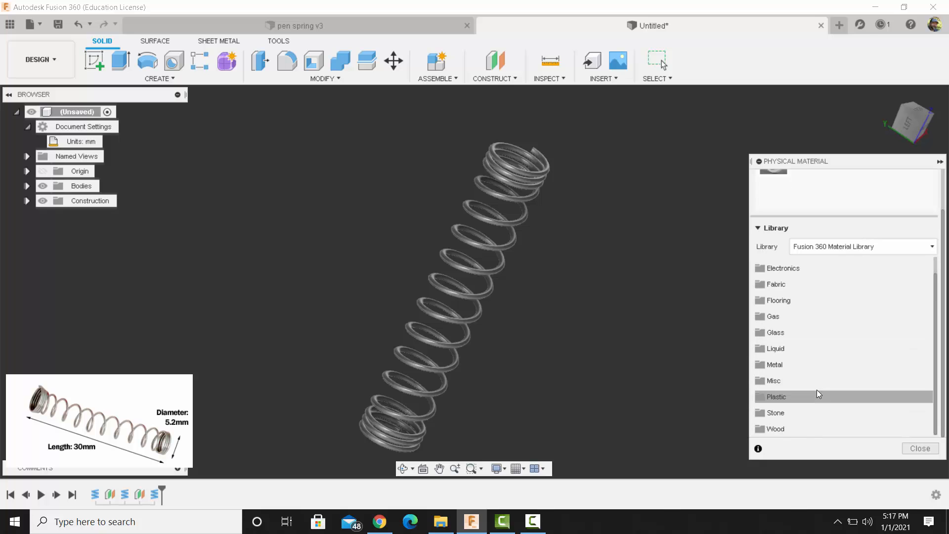
left_click(787, 364)
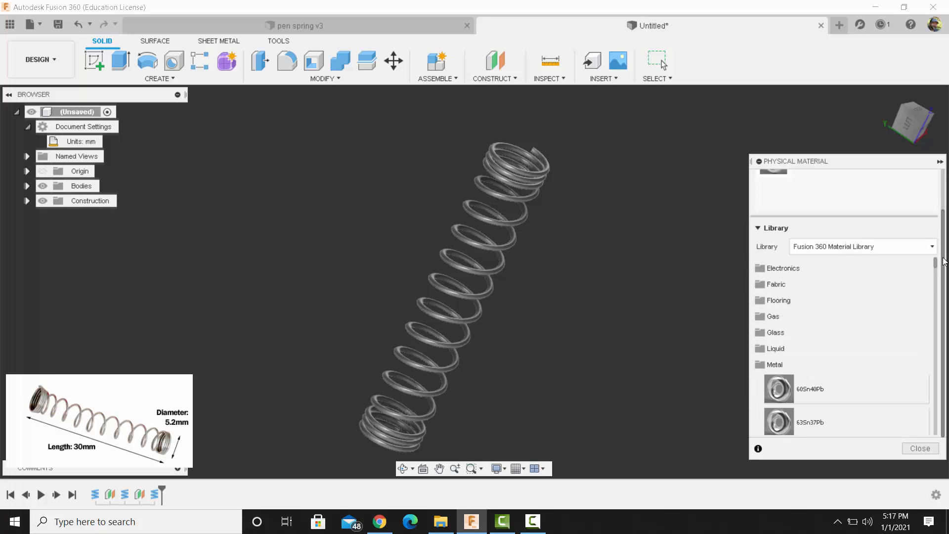
left_click_drag(936, 262, 926, 336)
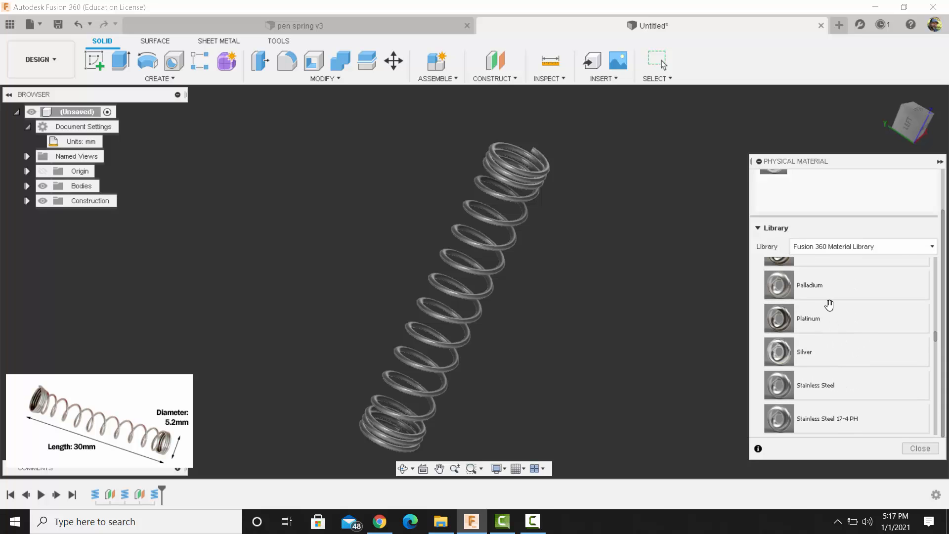
left_click_drag(825, 383, 456, 281)
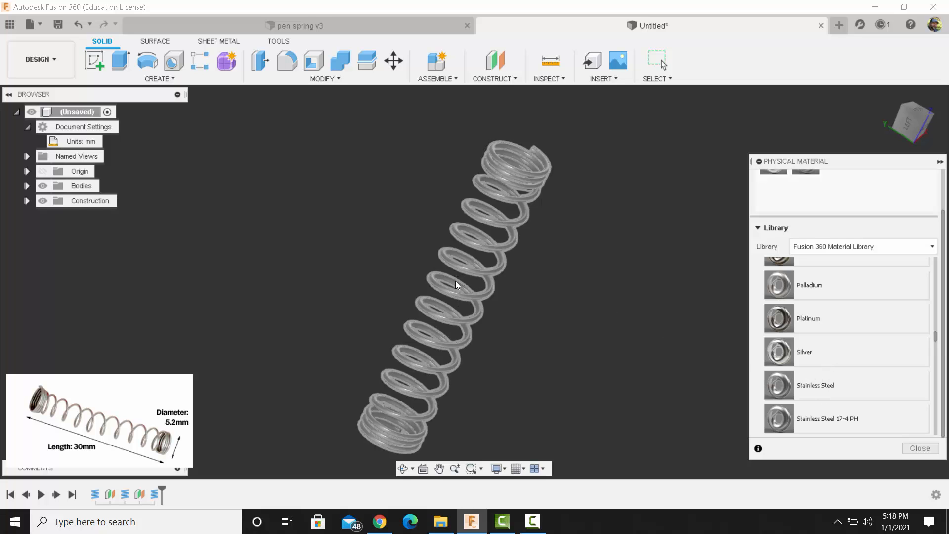
left_click(920, 448)
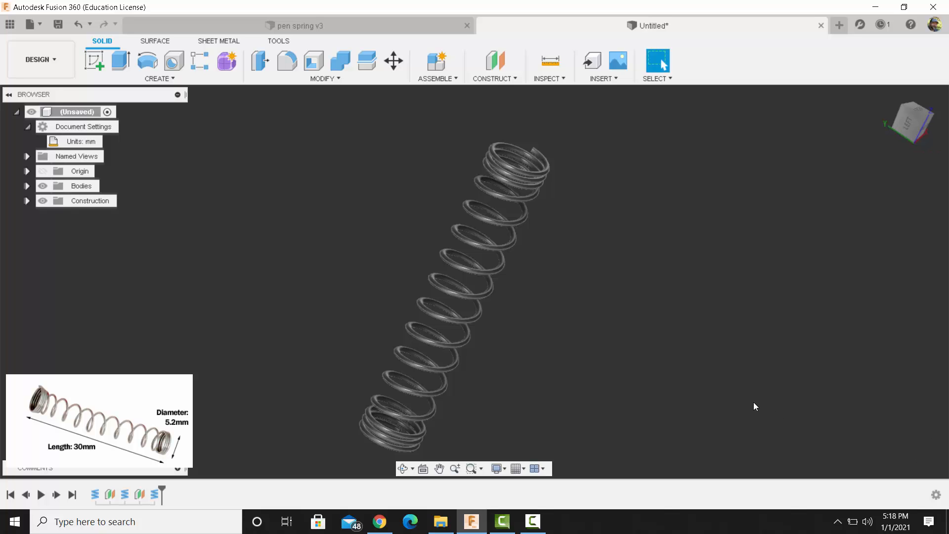